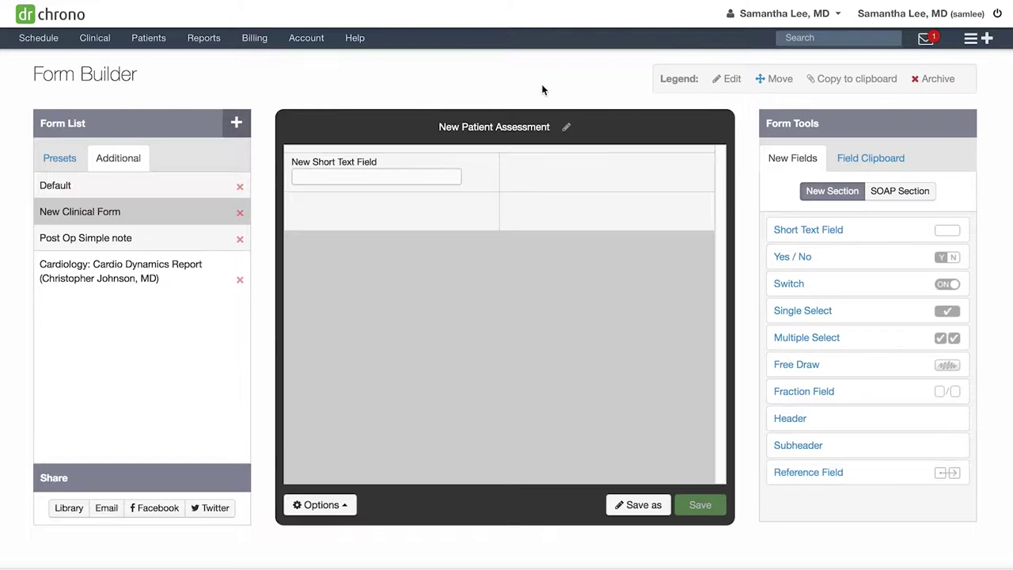
Open a patient's clinical note for editing in a separate browser tab, closing the Clinical Notes list but keeping the form builder open.
left_click(91, 38)
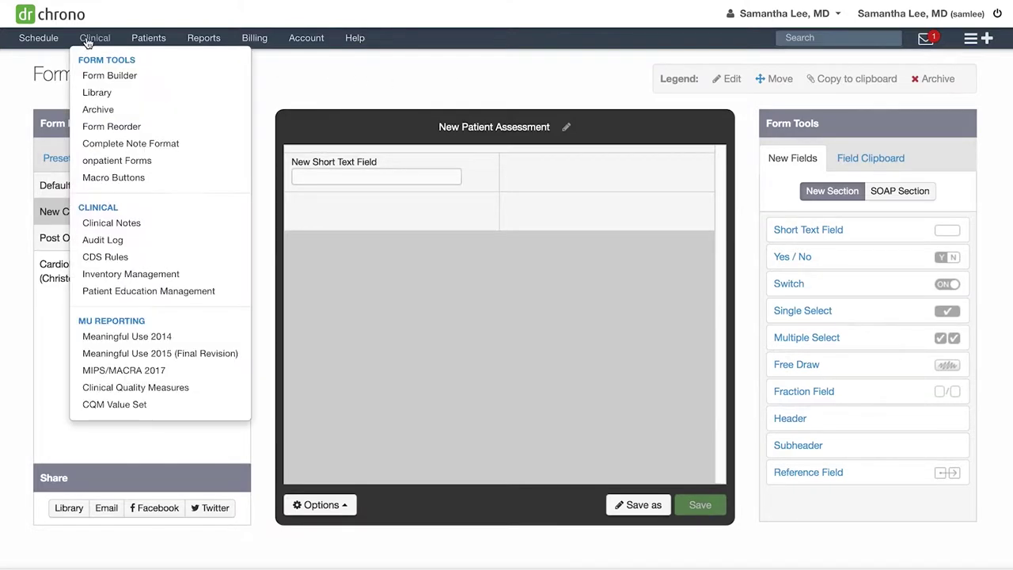
right_click(162, 228)
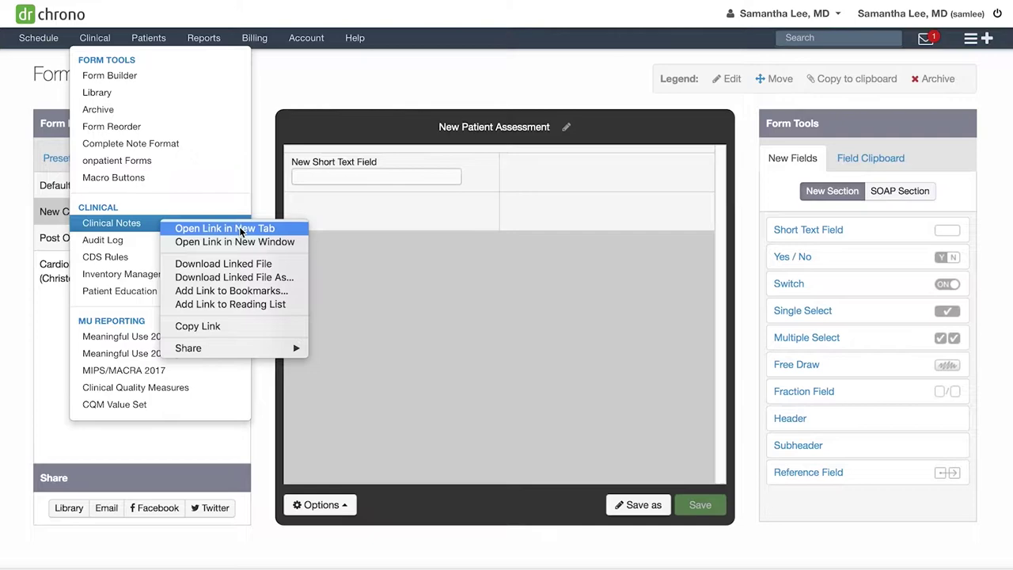
left_click(241, 229)
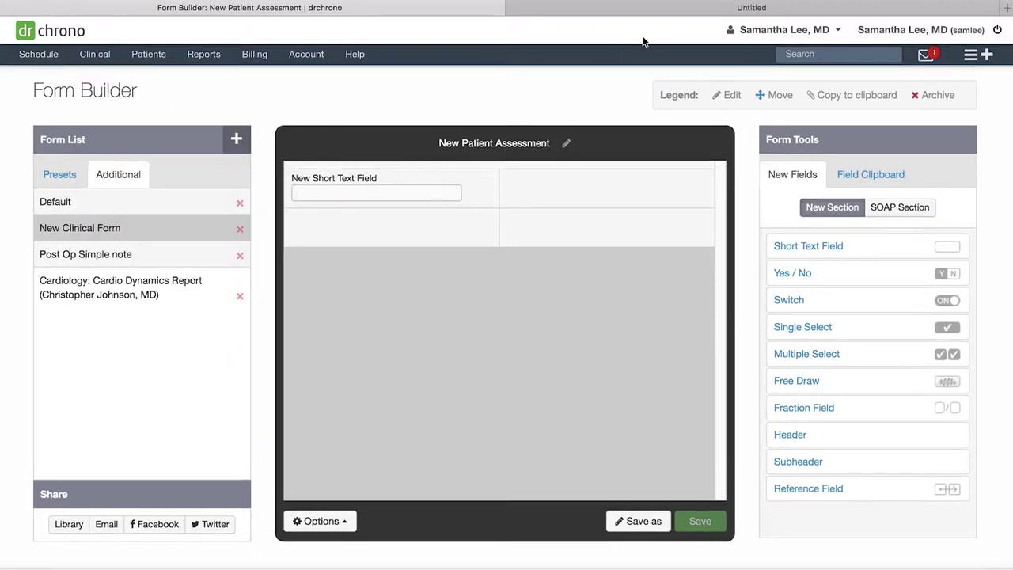
left_click(696, 6)
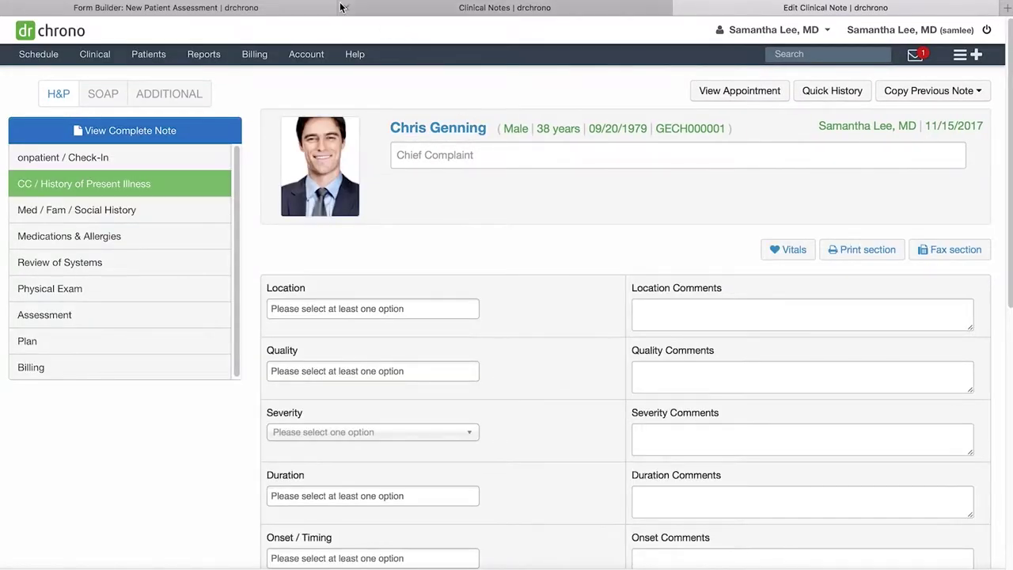
left_click(345, 9)
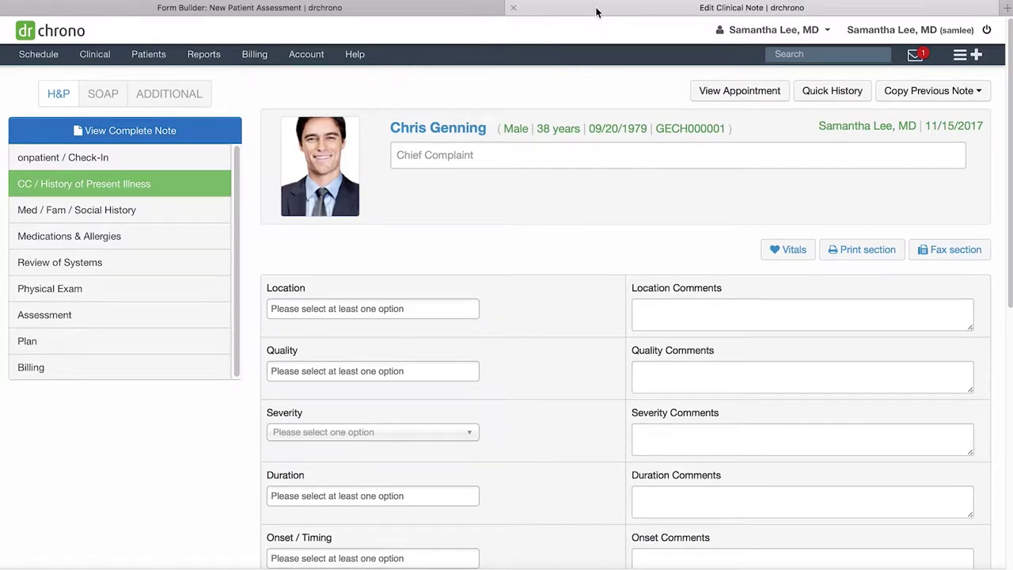
In the form builder, relabel the New Short Text Field as "Primary Complaint" and insert the value placeholder into its generated text.
left_click(435, 9)
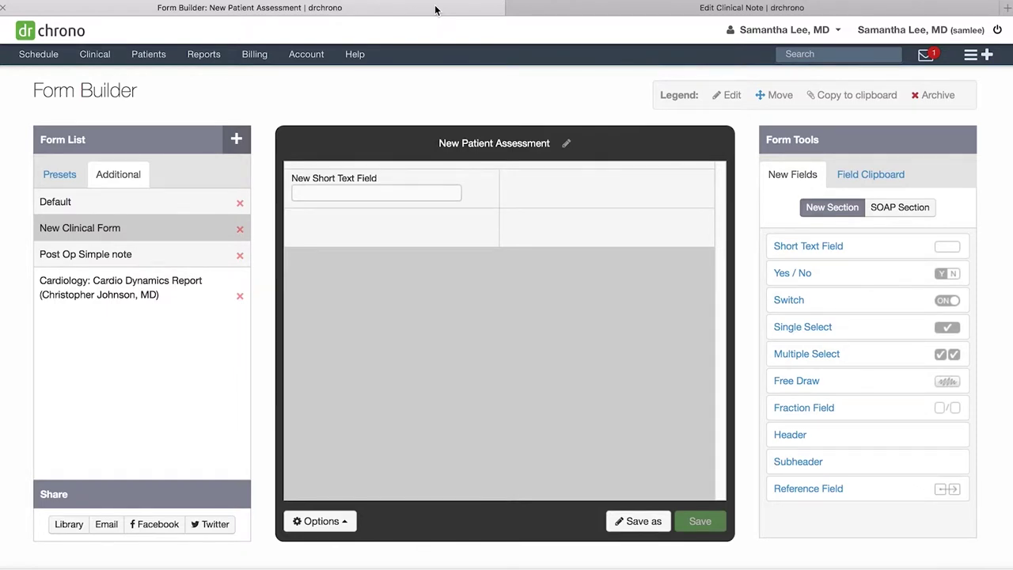
mouse_move(409, 188)
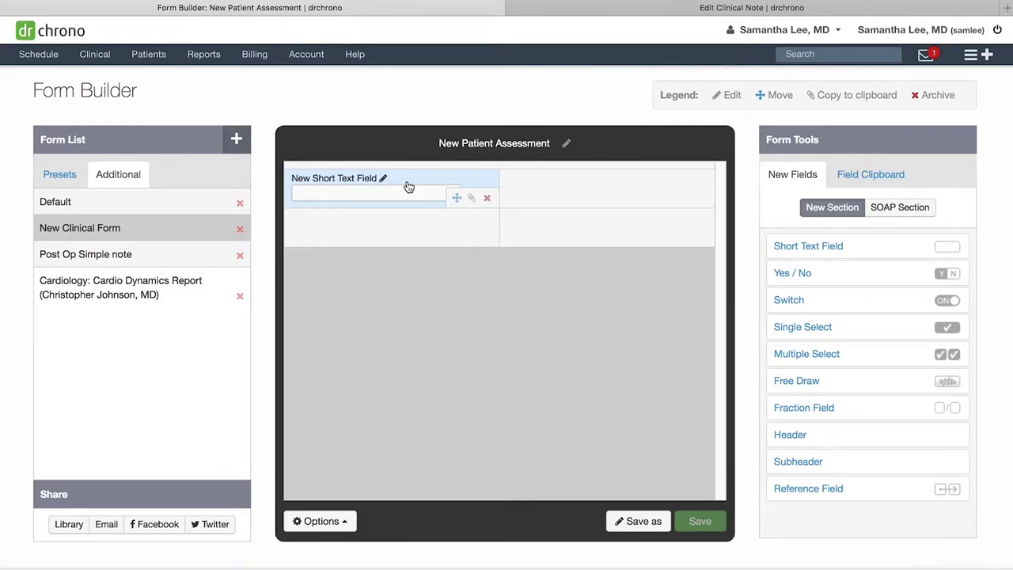
left_click(408, 186)
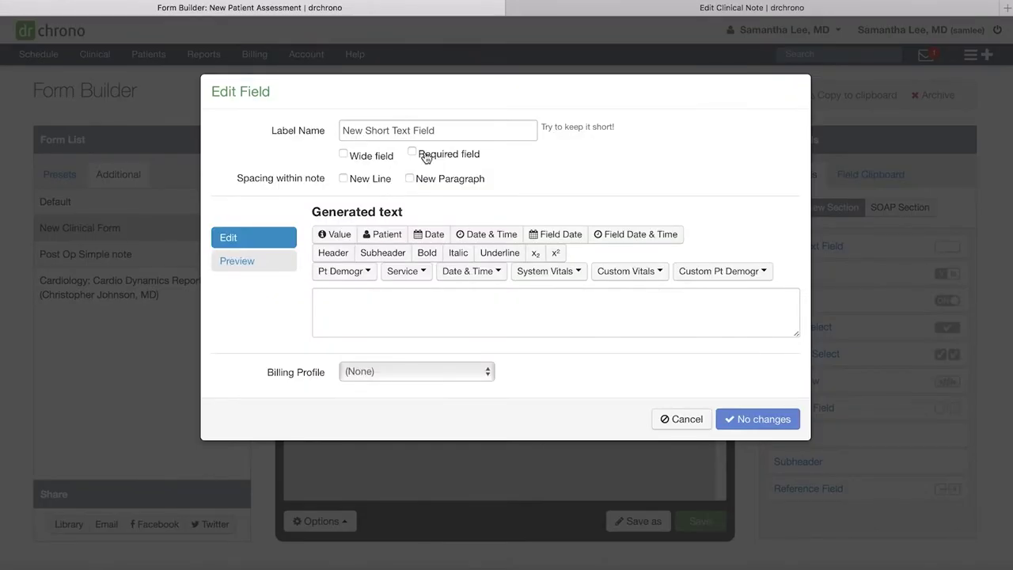
left_click_drag(458, 132, 314, 124)
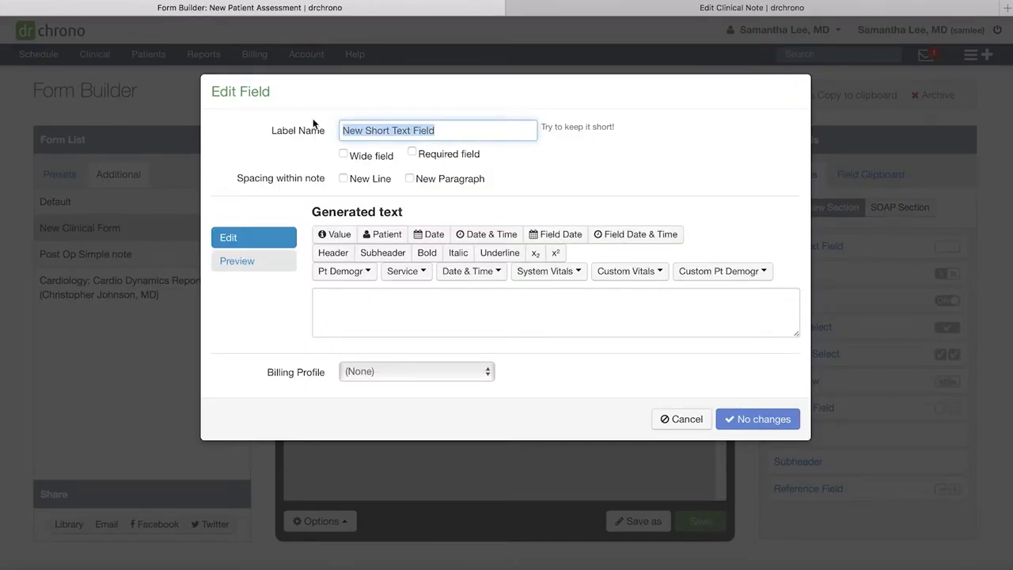
key("BackSpace")
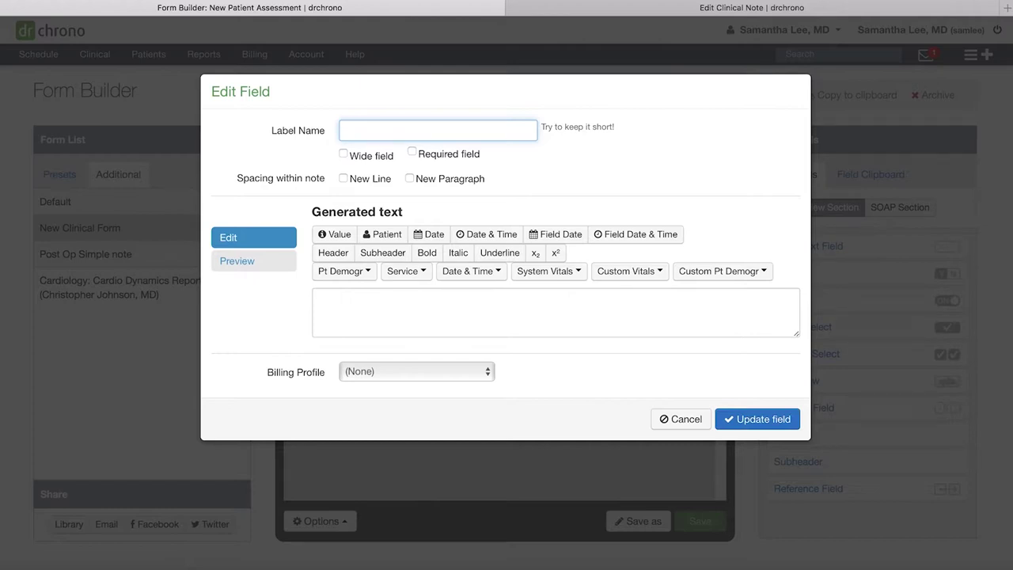
type("Primary Complaint")
left_click(369, 306)
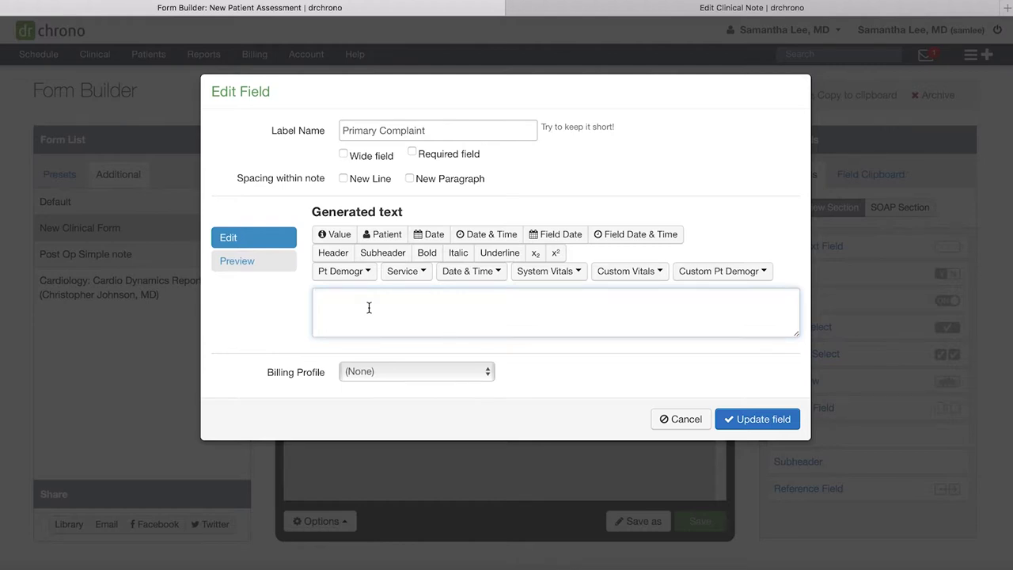
left_click(335, 234)
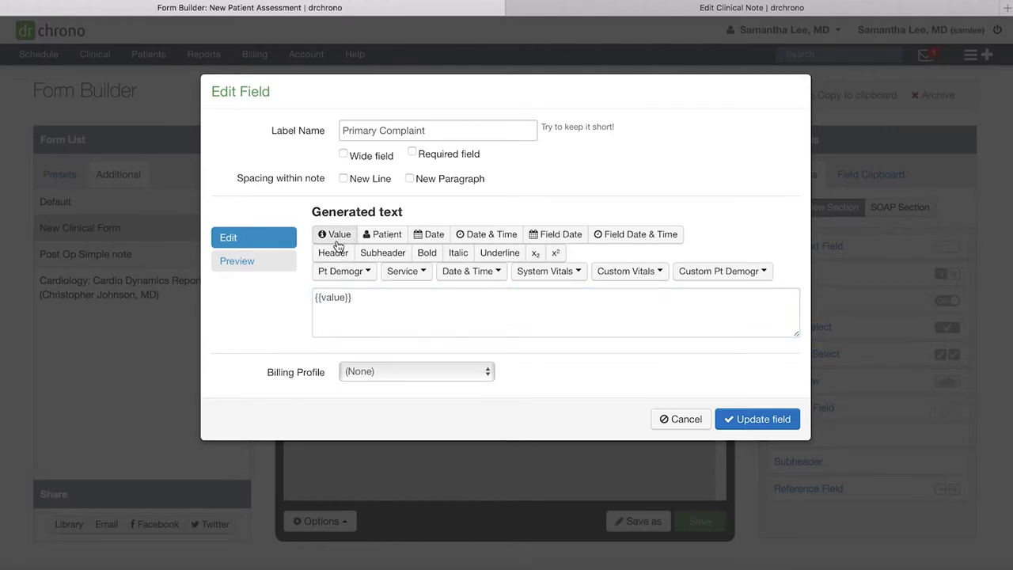
Try prefixing the value placeholder with "Primary Complaint:" in the generated text, and remove that prefix again.
left_click(368, 299)
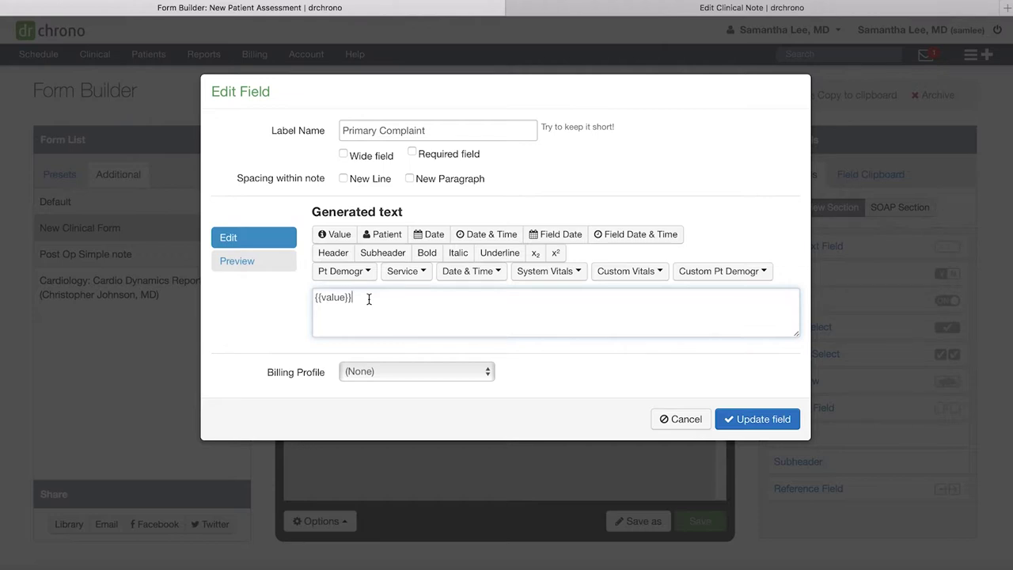
type("Primary Complaint:")
left_click(400, 298)
left_click_drag(400, 298, 303, 298)
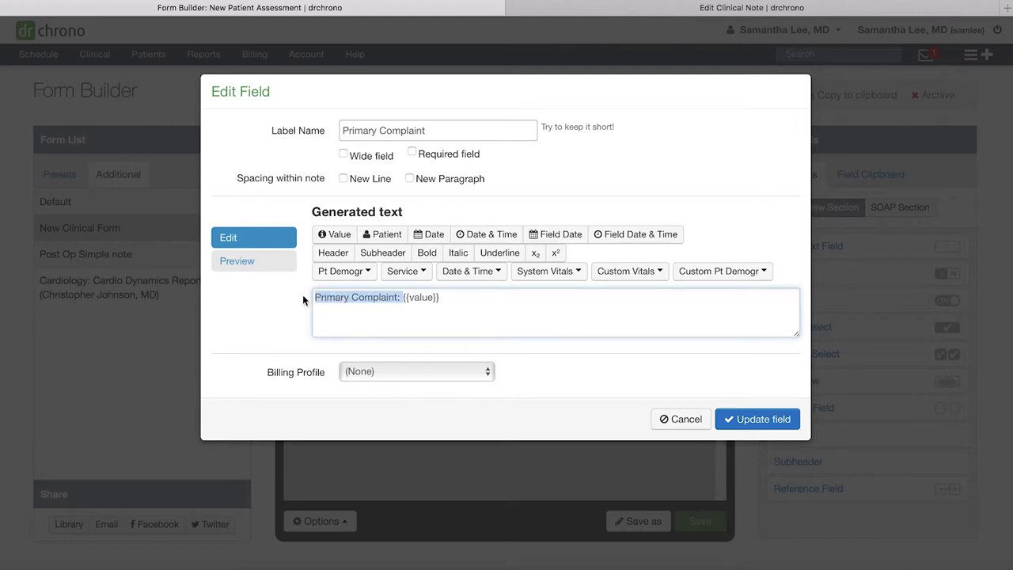
key("BackSpace")
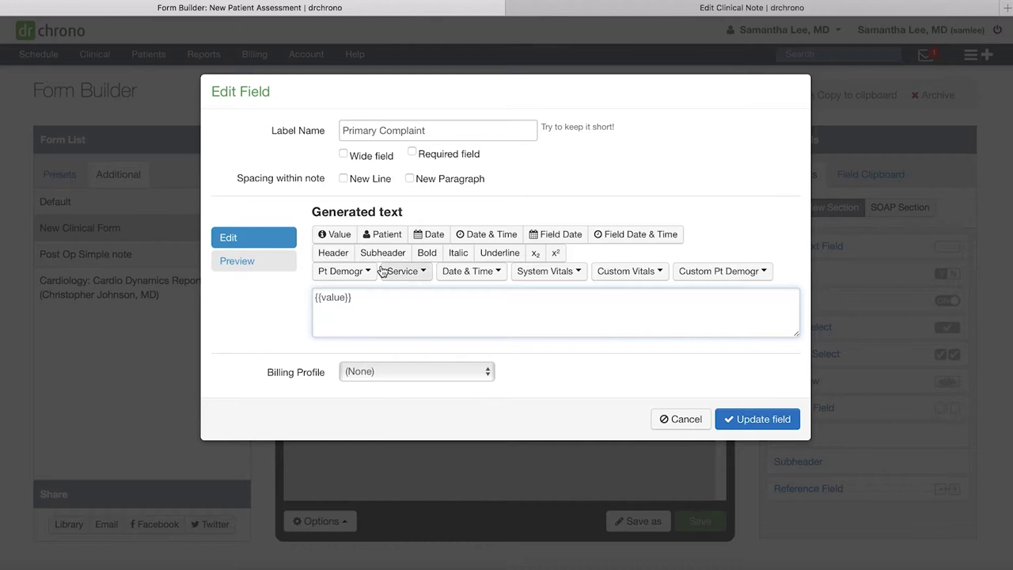
Word the generated text as "{{patient}}'s primary complaint is {{value}}." using the patient placeholder.
left_click(384, 236)
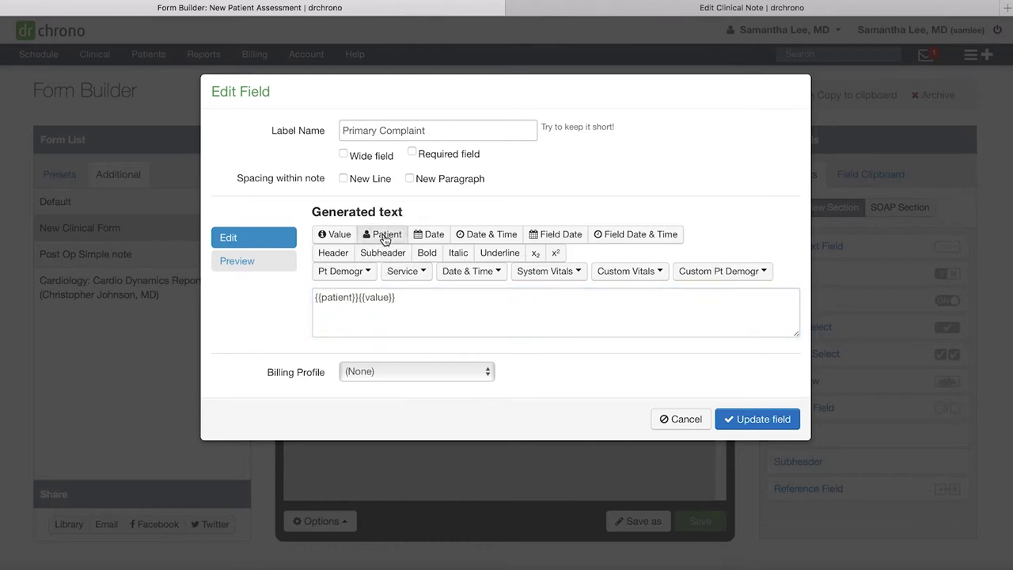
left_click(360, 299)
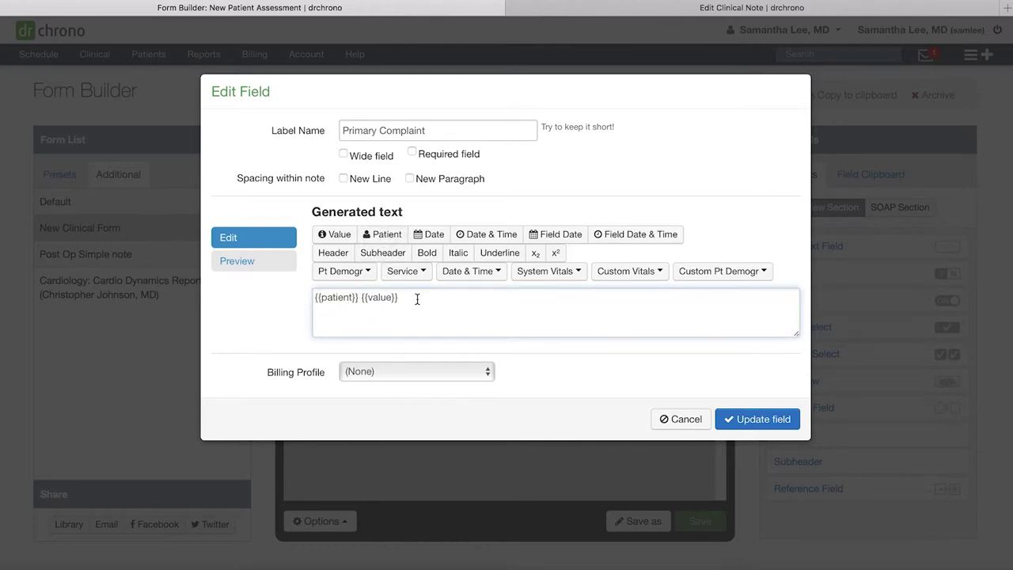
type("'s primary complaint is")
type(".")
Set the Primary Complaint field's spacing within the note to New Line only and update the field.
left_click(343, 179)
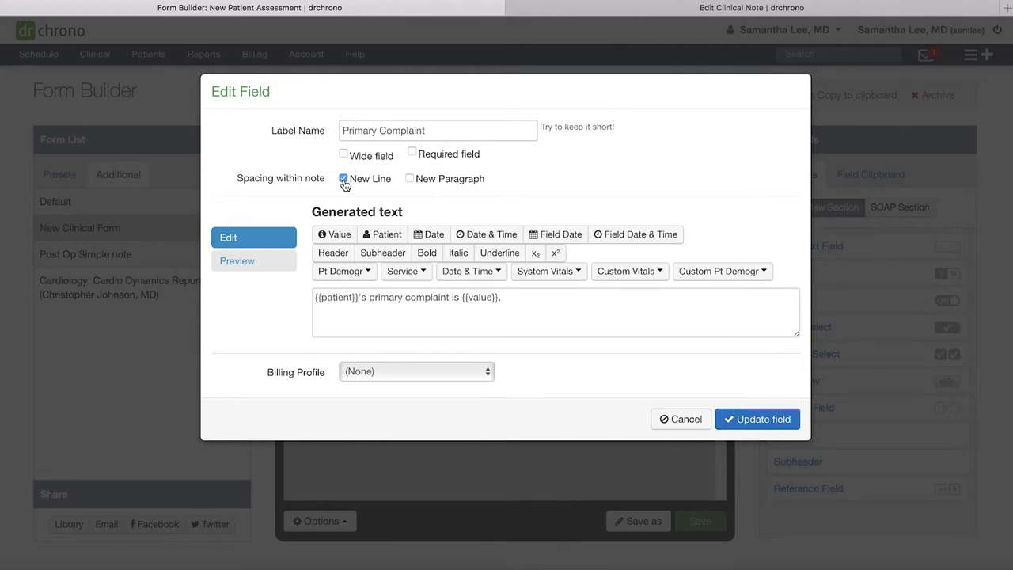
left_click(343, 179)
left_click(409, 179)
left_click(410, 179)
left_click(344, 178)
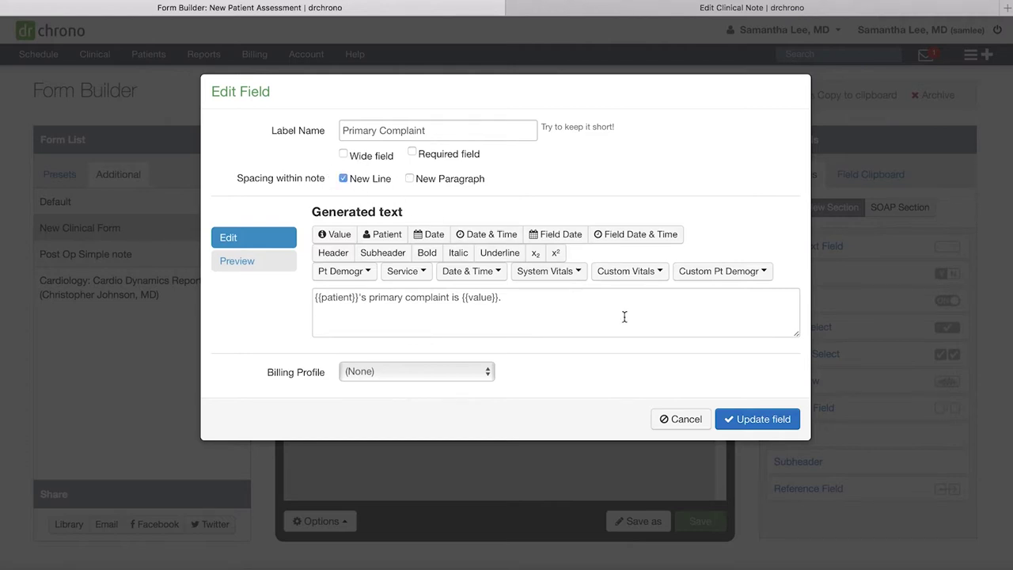
left_click(746, 415)
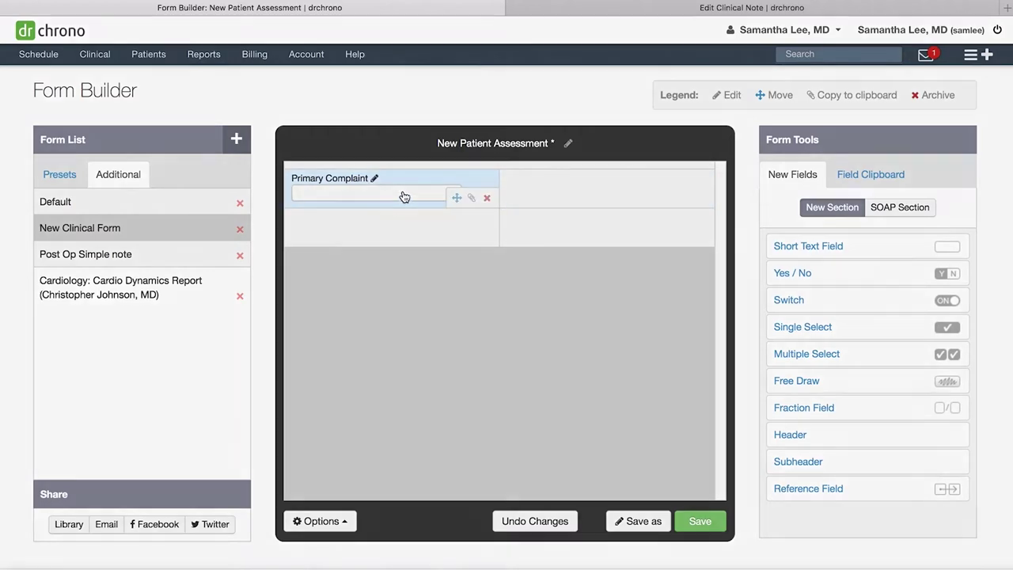
Make the Primary Complaint field a wide field and save the New Patient Assessment form.
left_click(403, 196)
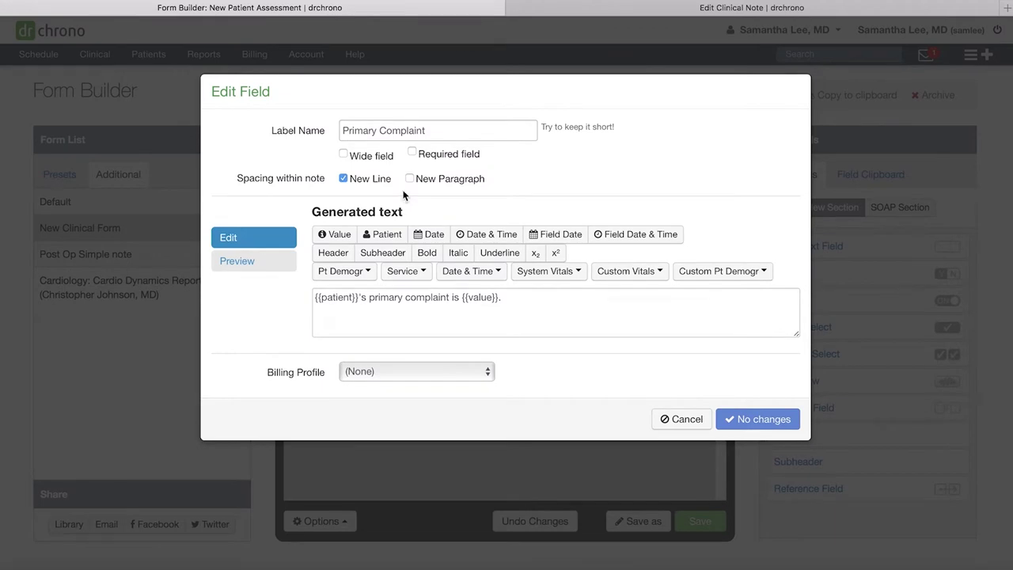
left_click(343, 155)
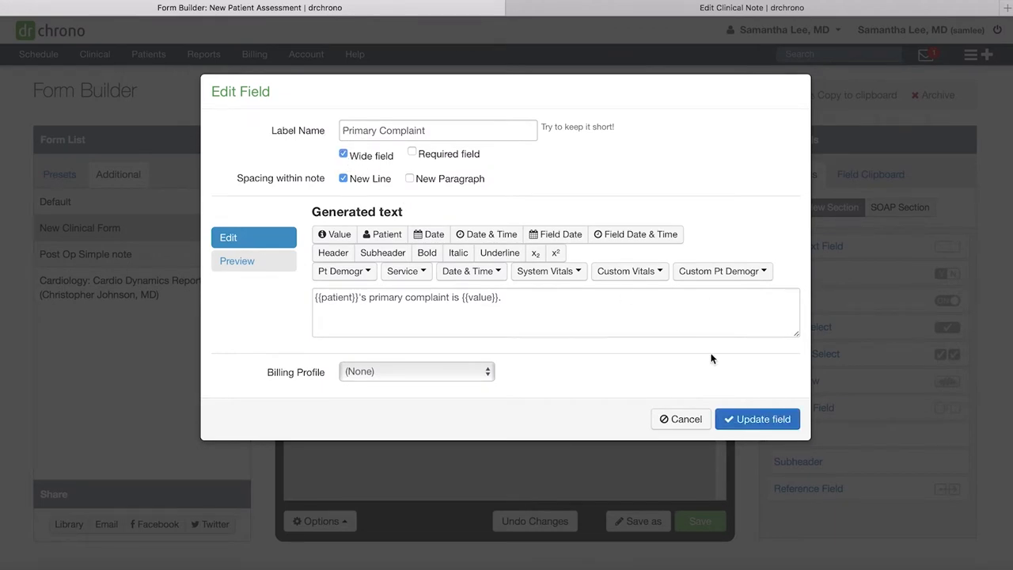
left_click(757, 419)
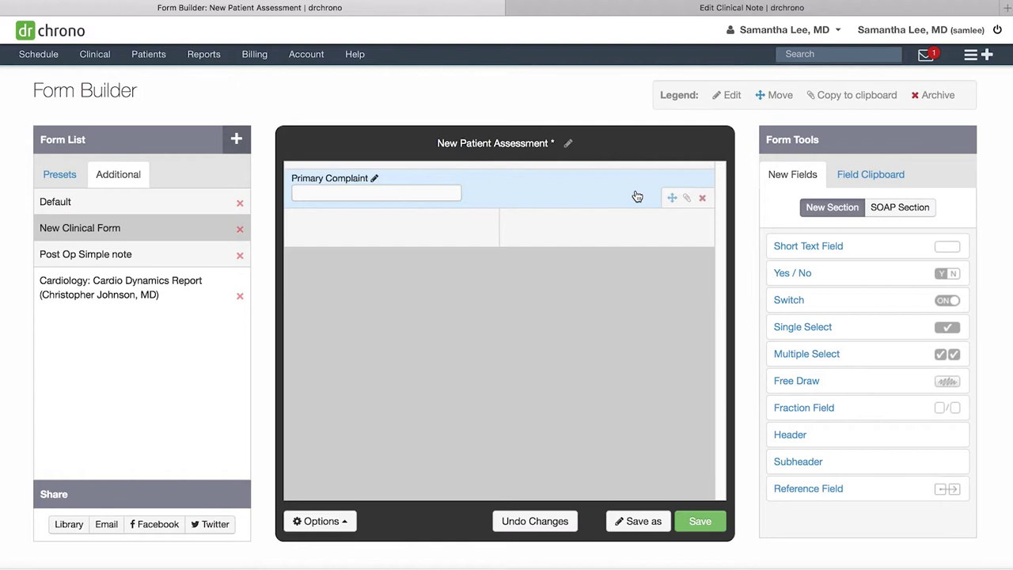
left_click(699, 521)
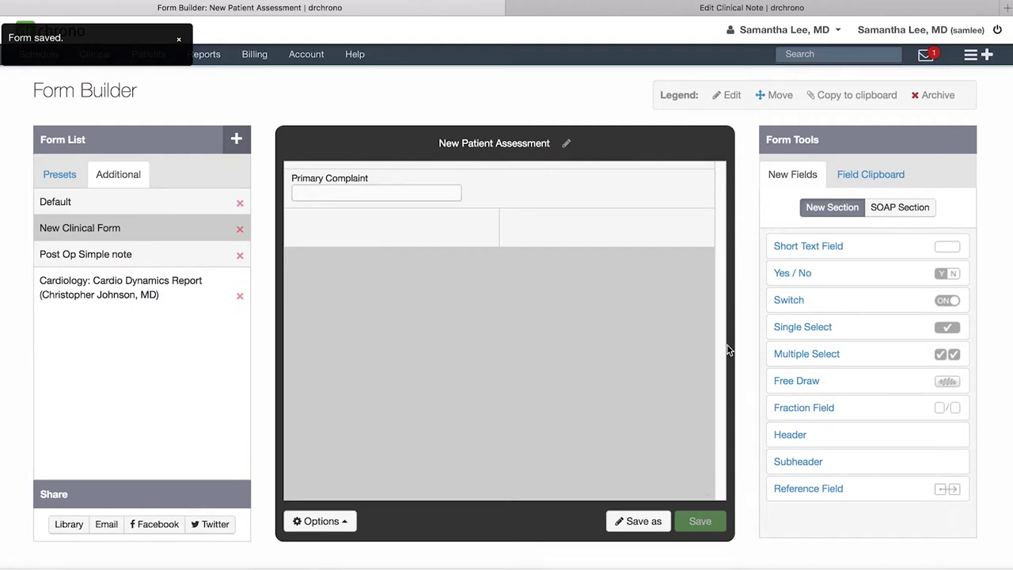
In the patient's clinical note, open the New Patient Assessment form and enter "low back pain" as the primary complaint.
left_click(720, 8)
left_click(164, 96)
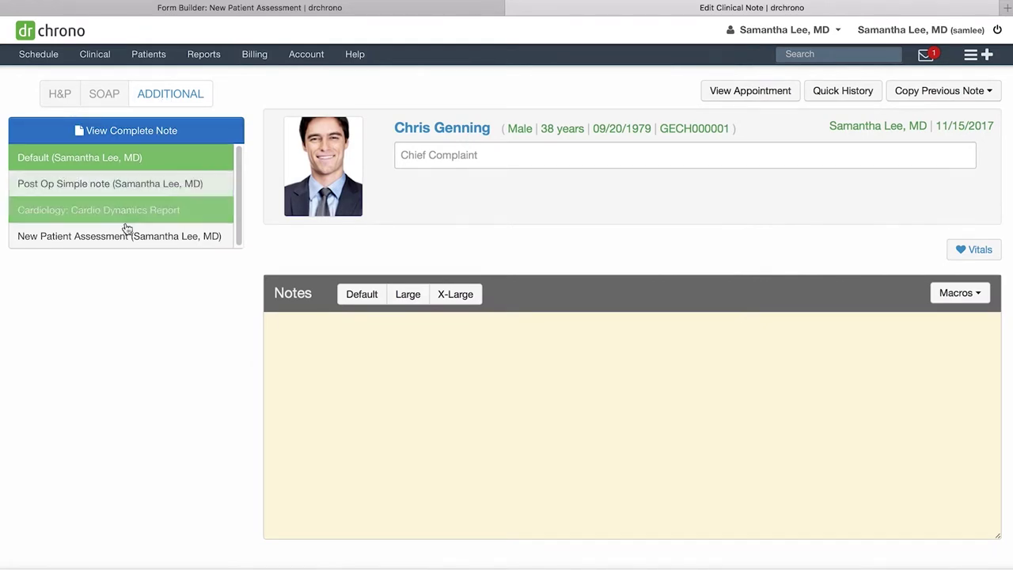
left_click(122, 241)
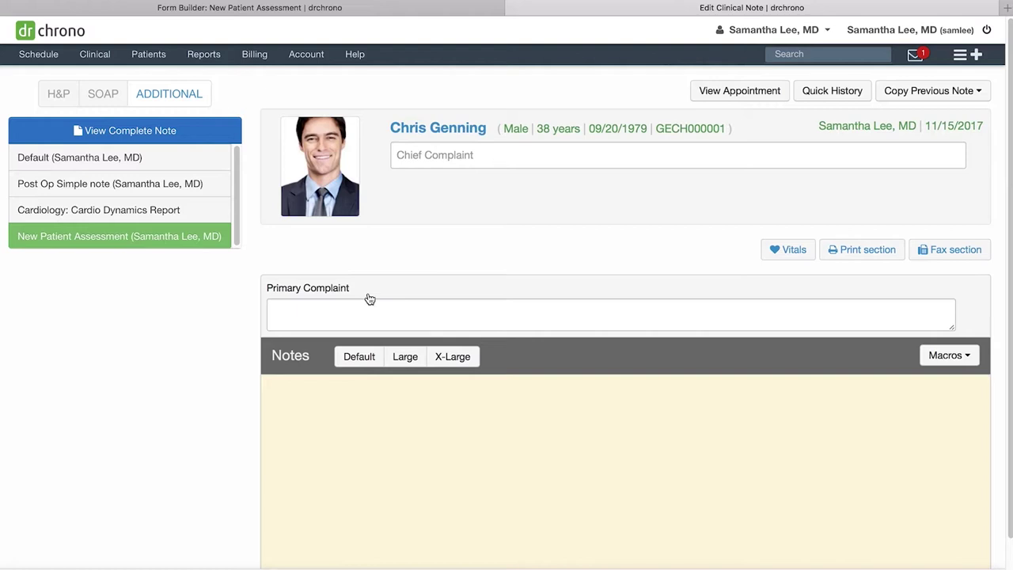
left_click(355, 291)
left_click_drag(355, 291, 267, 285)
left_click(438, 316)
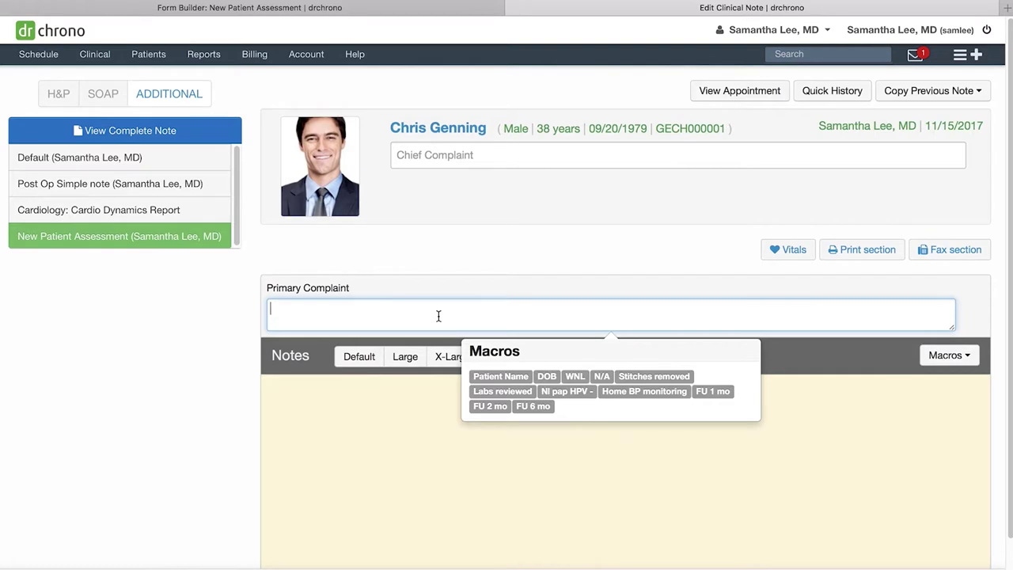
type("low ba")
type("pain")
View the complete note and examine the heading and generated sentence of its New Patient Assessment section.
left_click(199, 136)
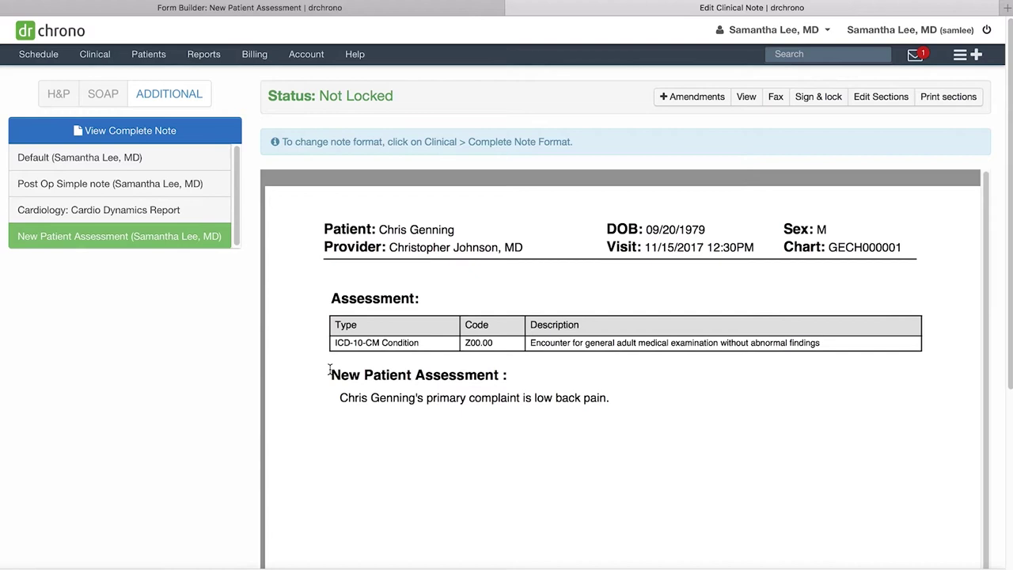
left_click_drag(329, 369, 516, 373)
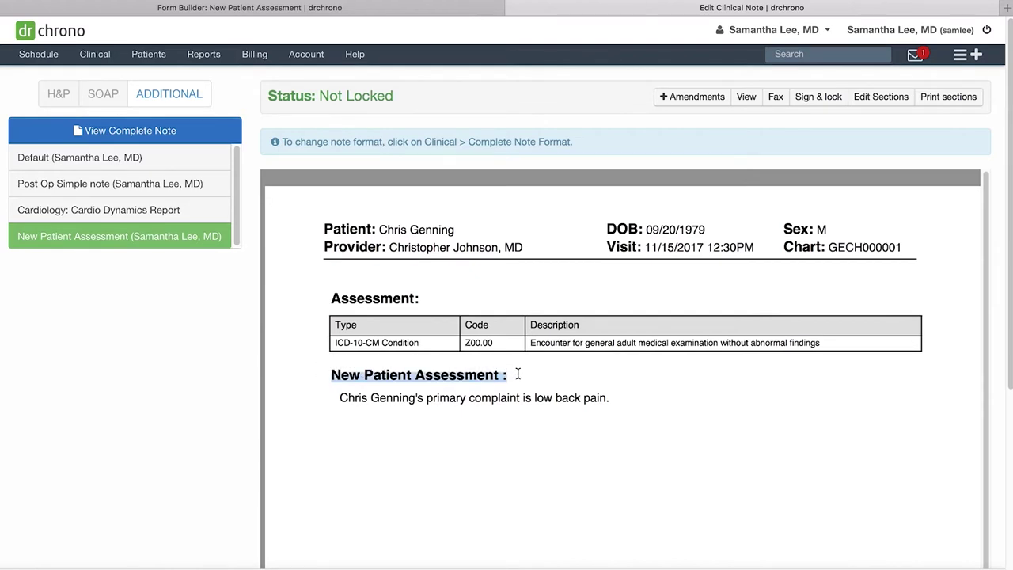
left_click(525, 374)
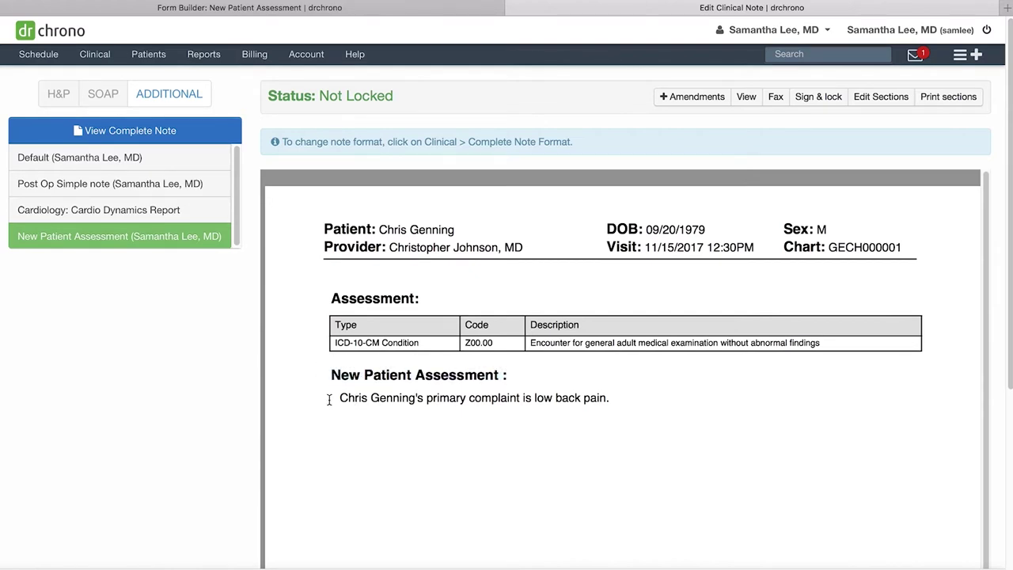
left_click_drag(338, 400, 604, 396)
left_click(530, 396)
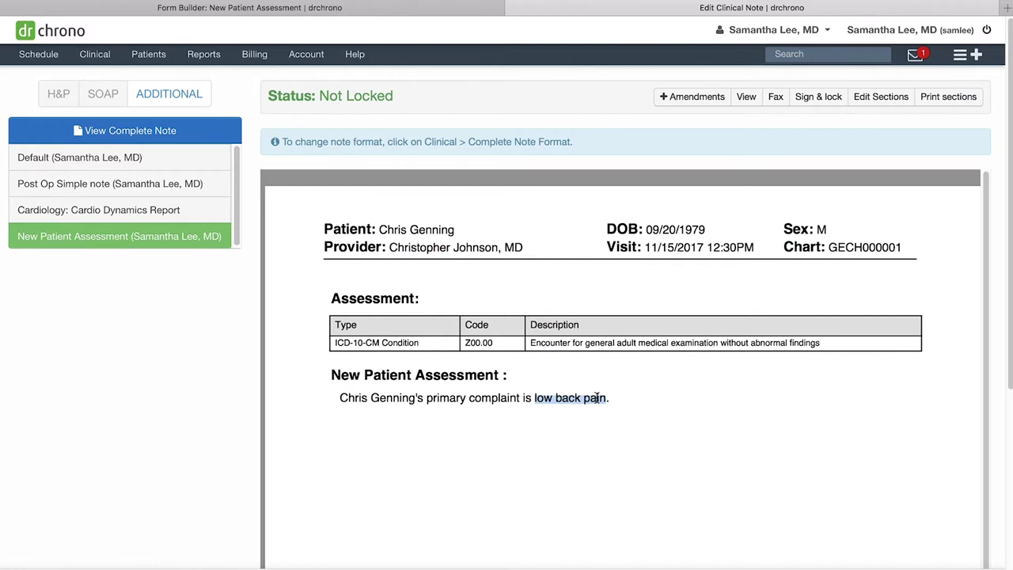
left_click(615, 397)
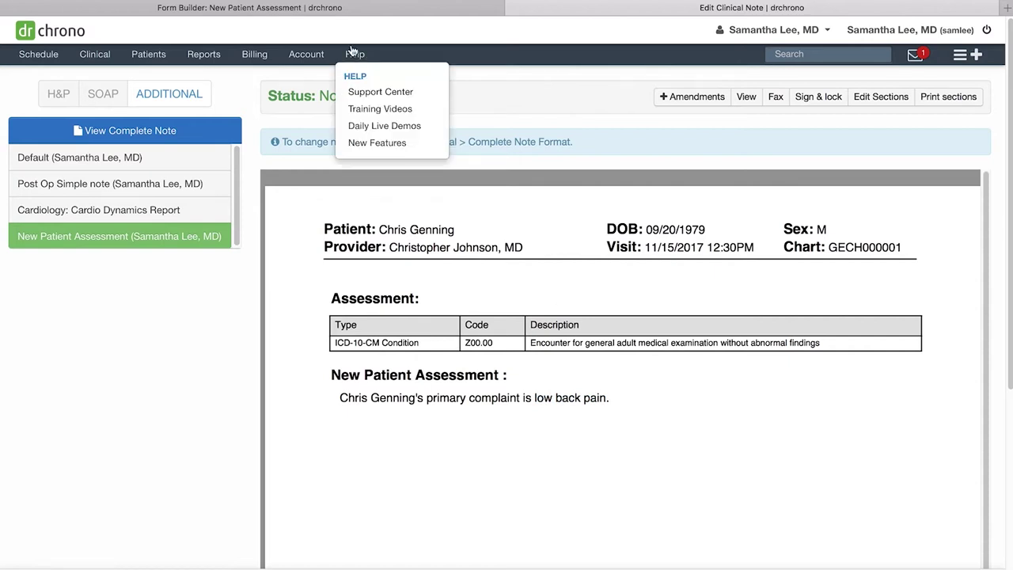
In Form Builder, remove the {{value}} placeholder and period from the Primary Complaint field's generated text, update the field and save the form.
left_click(330, 9)
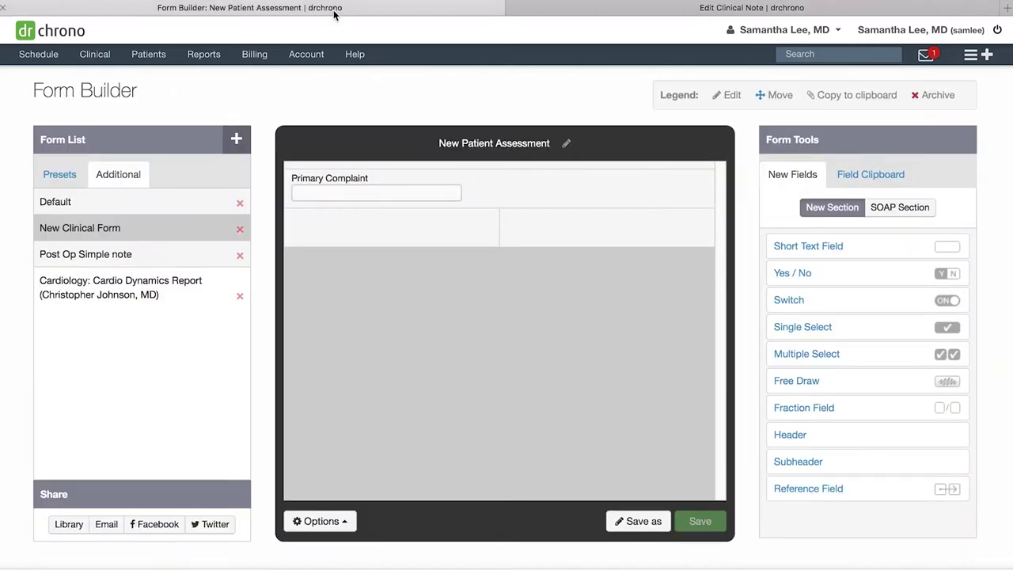
left_click(467, 207)
left_click_drag(504, 297, 459, 296)
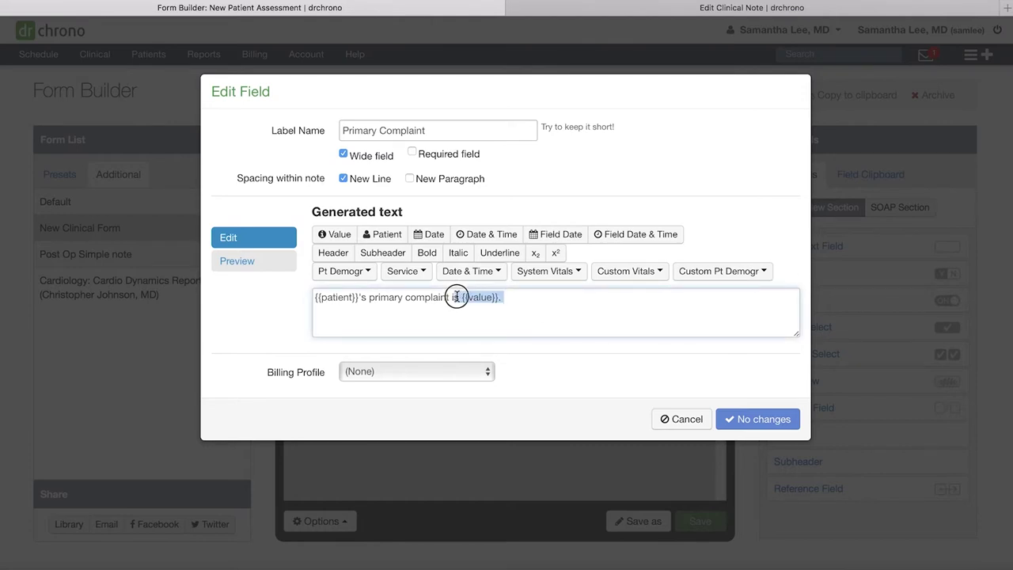
key("BackSpace")
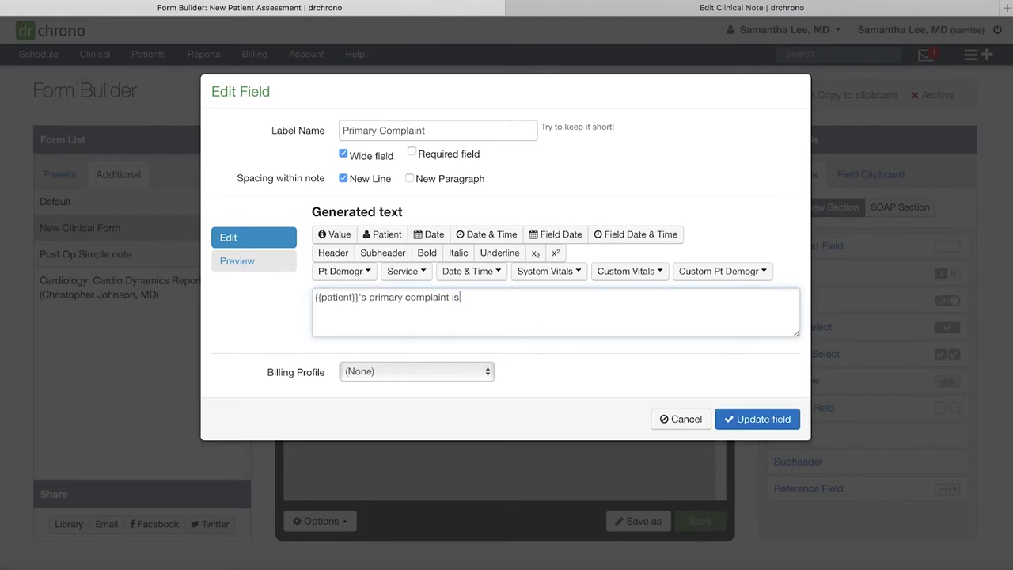
left_click(752, 419)
left_click(700, 520)
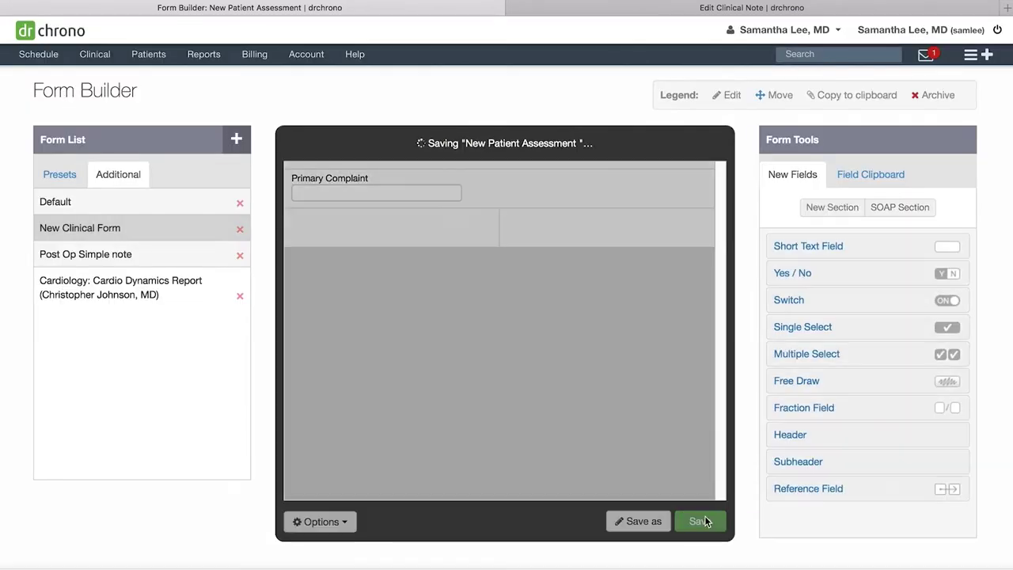
Return to the patient's clinical note and view the complete note to check the New Patient Assessment sentence.
left_click(661, 7)
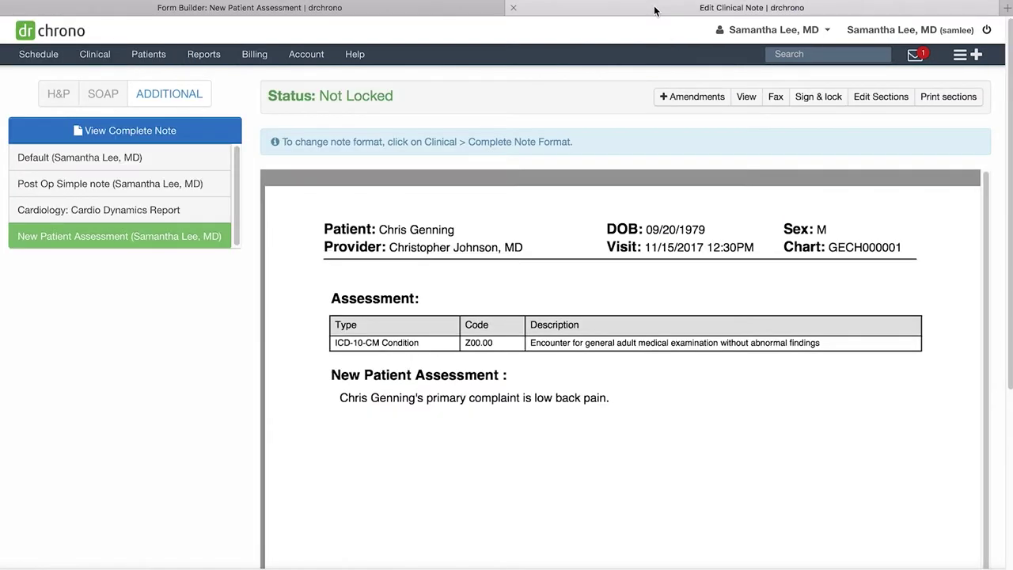
left_click(210, 139)
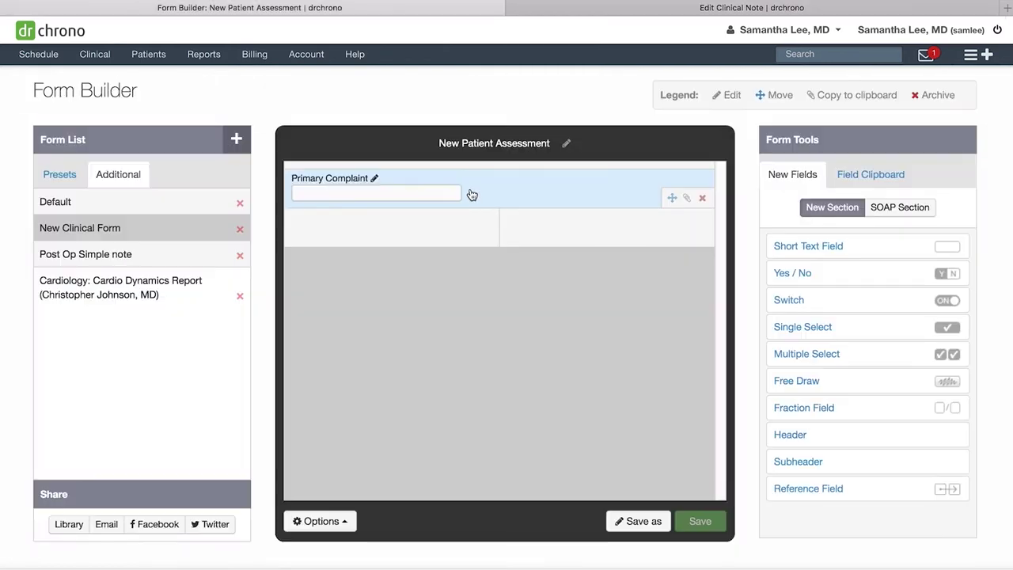
Reinsert the {{value}} placeholder at the end of the Primary Complaint field's generated text in Form Builder and update the field.
left_click(470, 195)
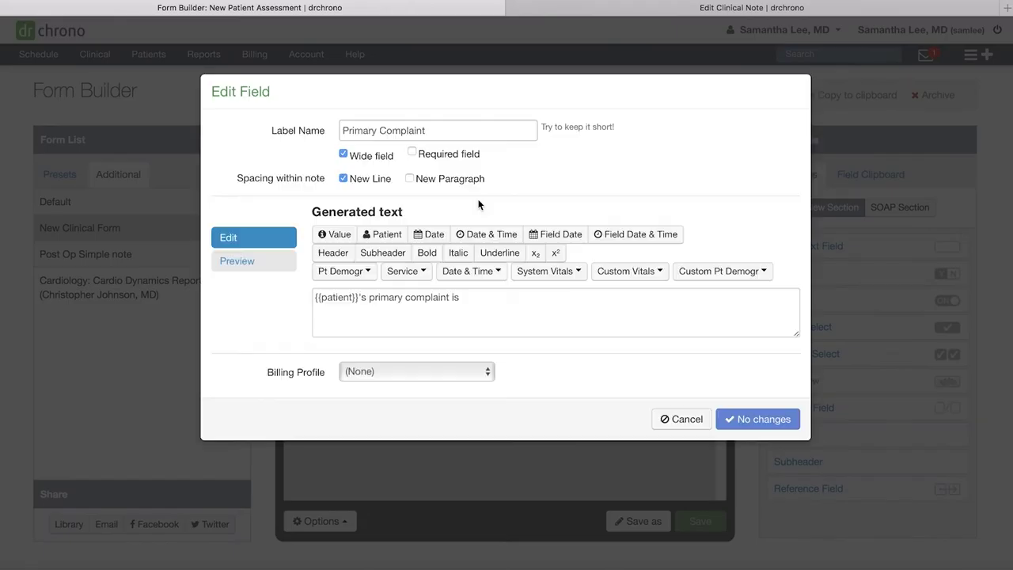
left_click(534, 307)
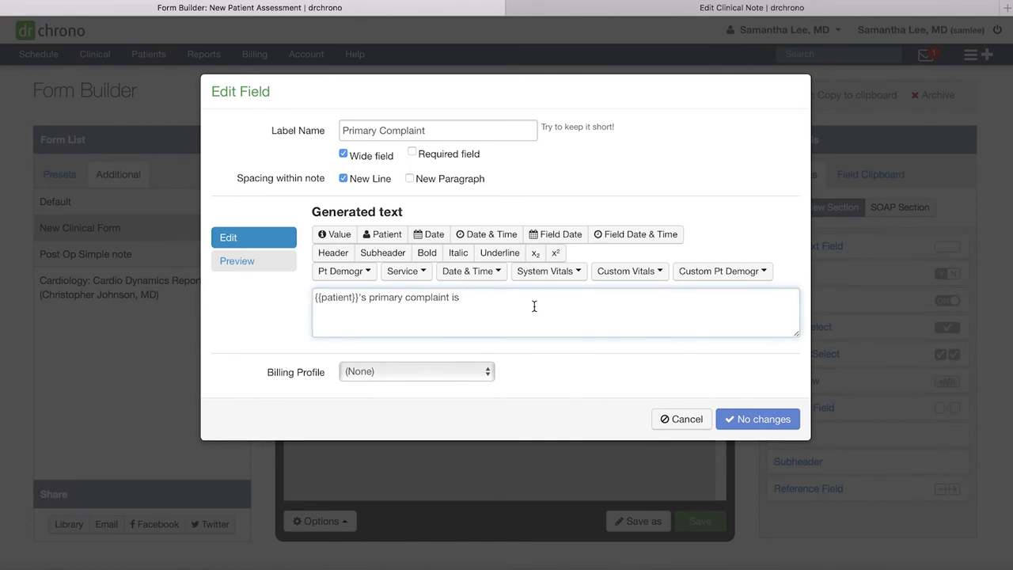
left_click(327, 234)
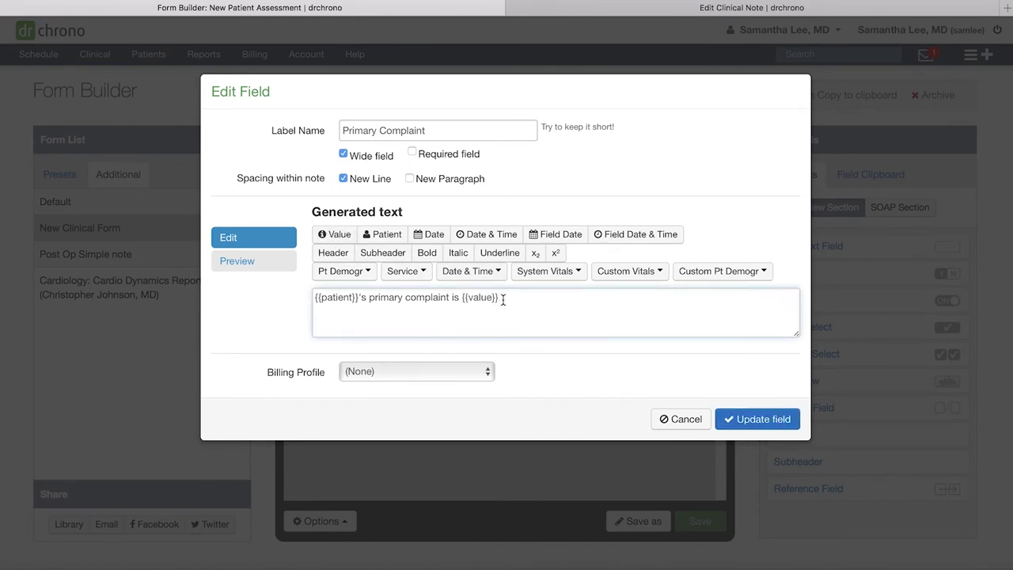
left_click(758, 418)
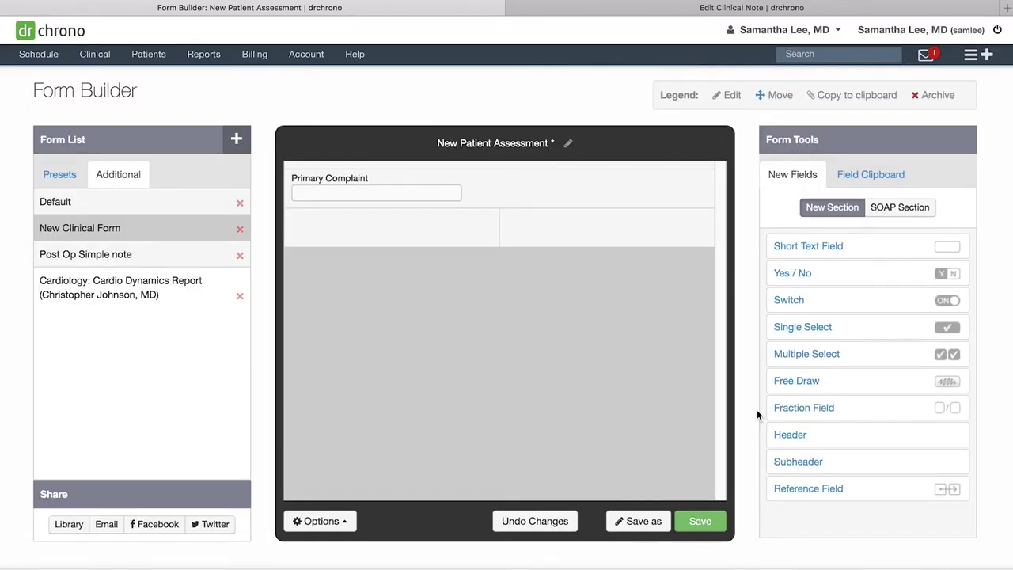
Add a fraction field directly below Primary Complaint and label it "Frequency of pain (days / week)".
left_click(804, 407)
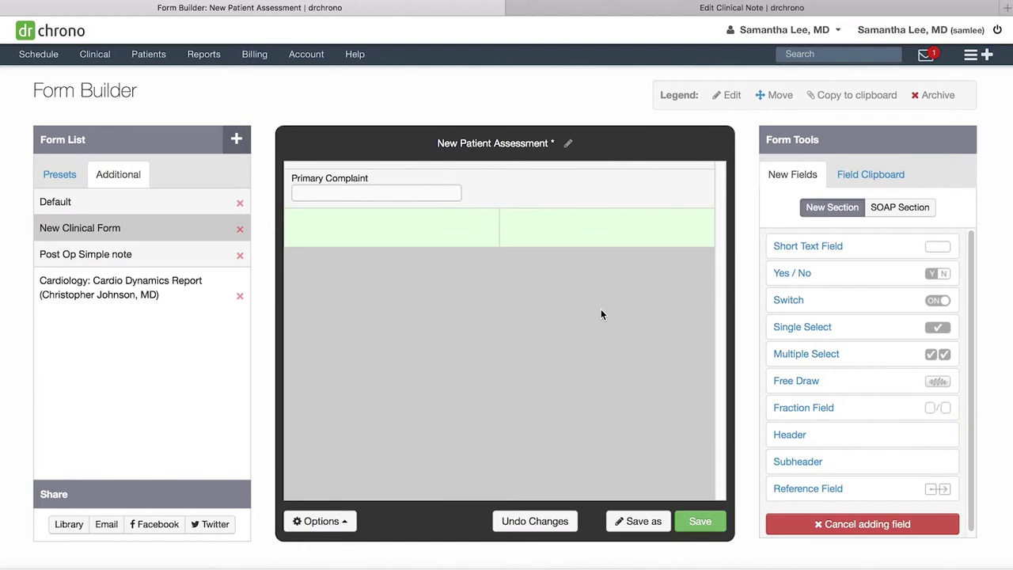
left_click(381, 230)
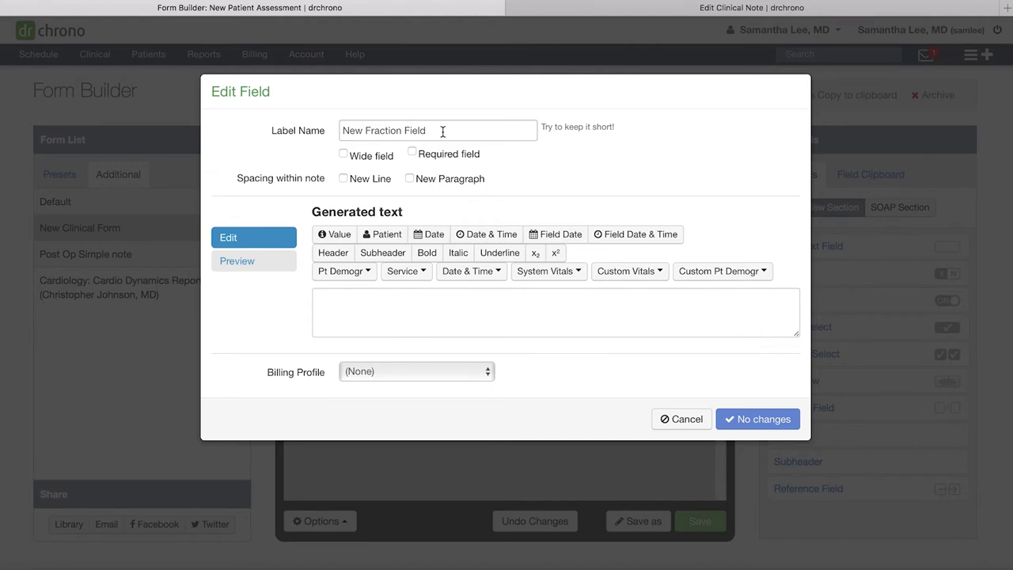
left_click_drag(441, 130, 283, 123)
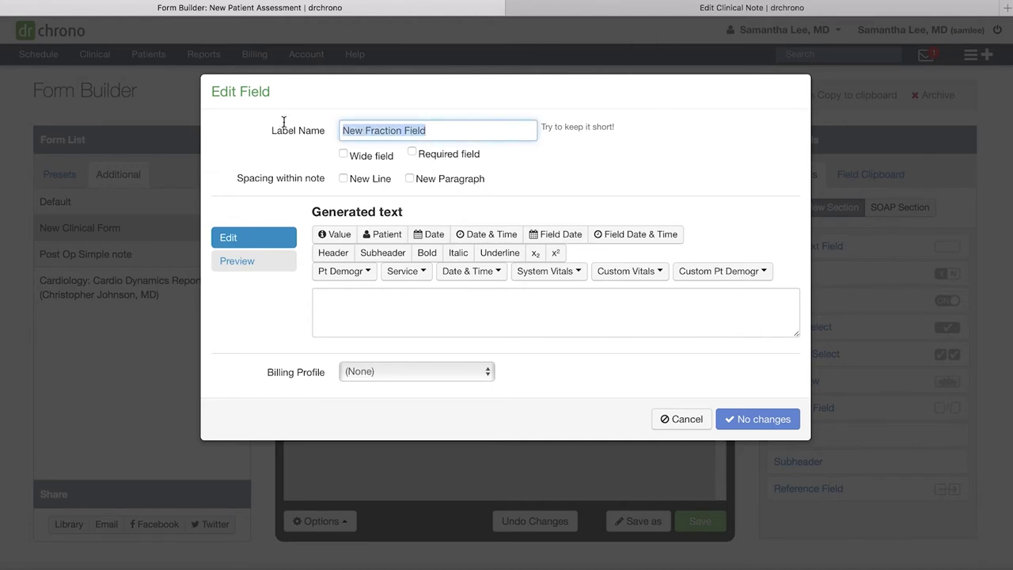
key("BackSpace")
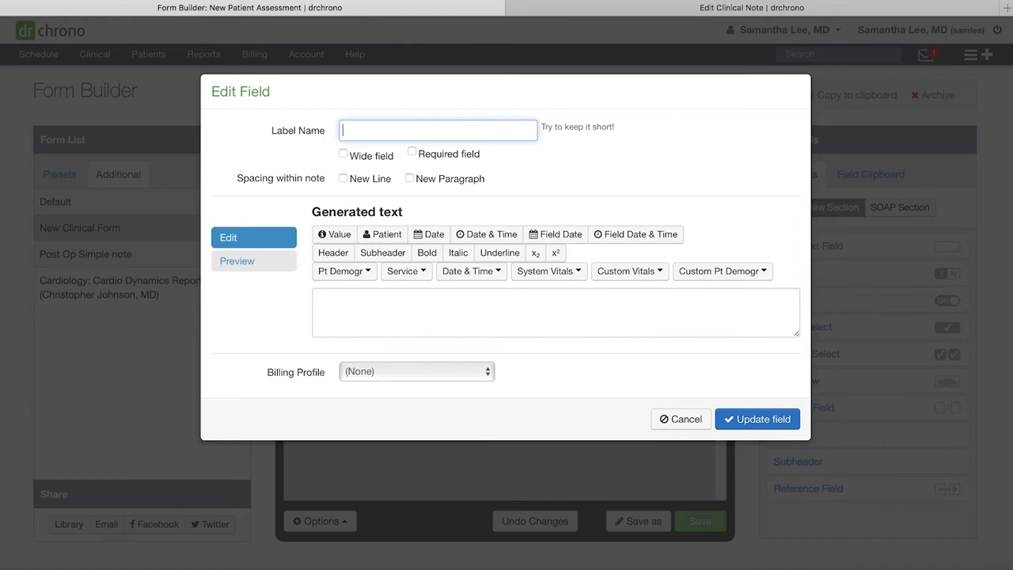
type("Frequency of pain (days ")
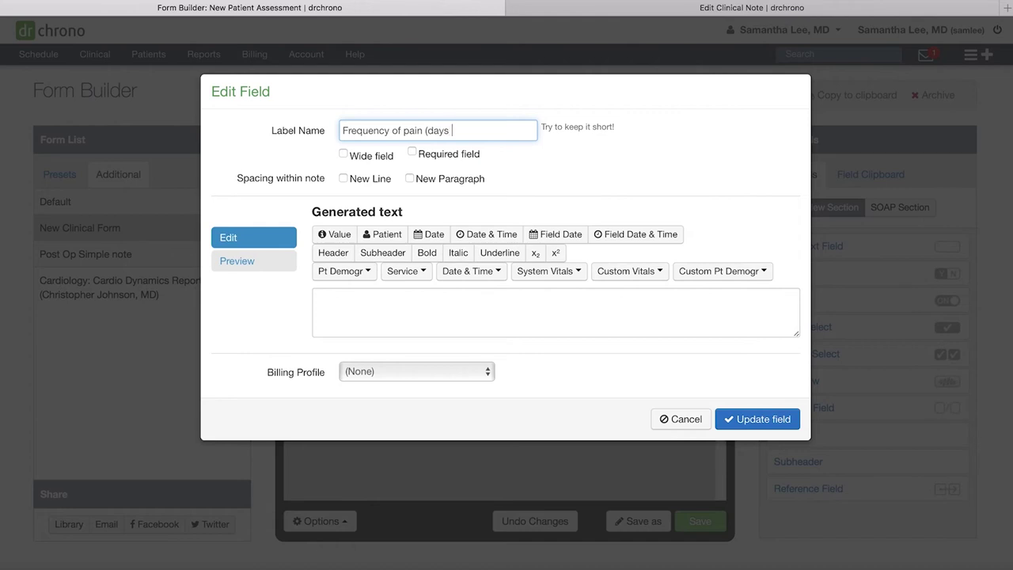
type("/ week)")
Set the fraction field's generated text to "{{first_name}} reports pain {{value}}.", update the field and save the form.
left_click(578, 293)
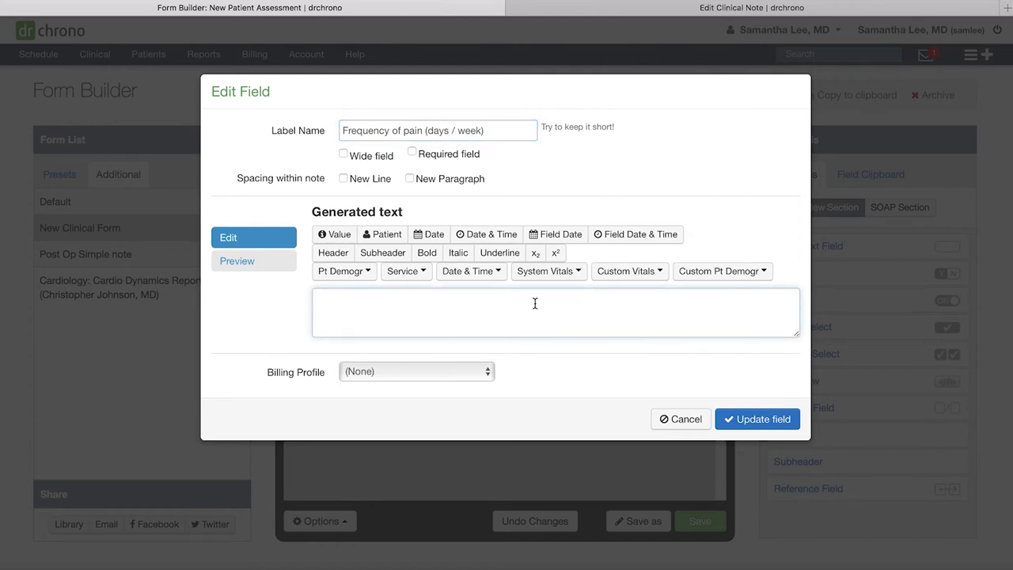
left_click(356, 273)
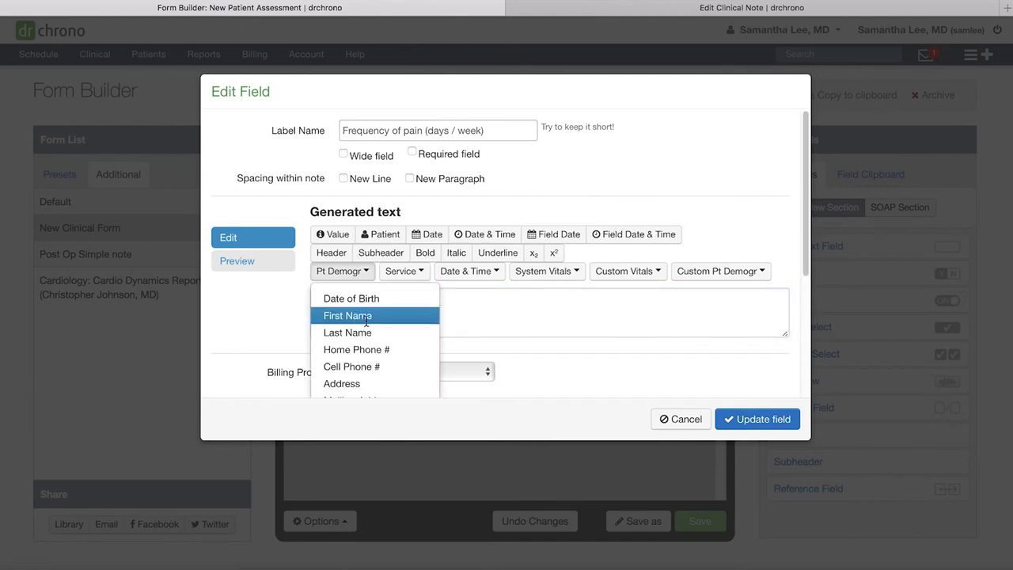
left_click(365, 315)
type("re")
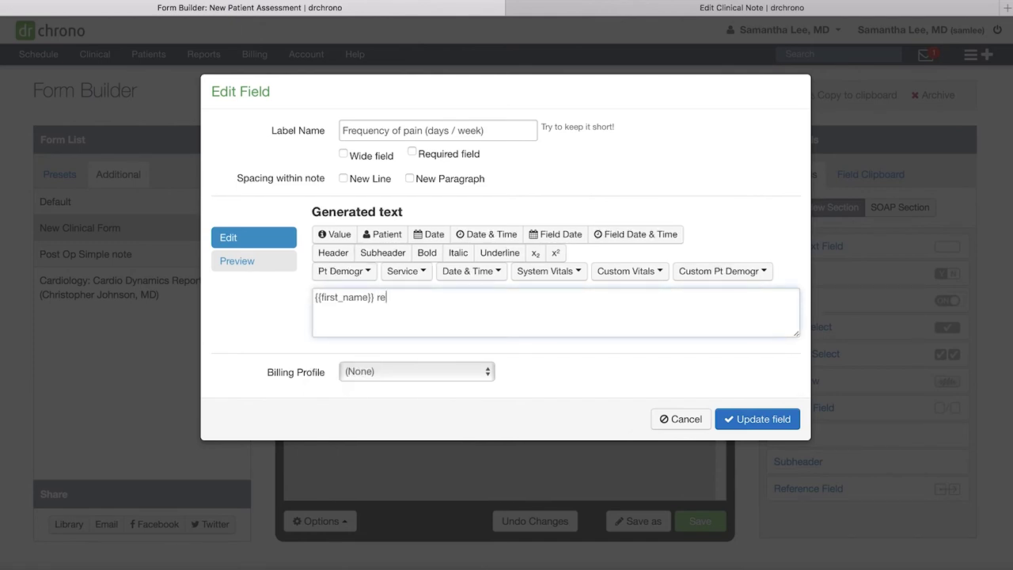
type("ports pain")
left_click(335, 235)
left_click(486, 299)
type(".")
left_click(767, 420)
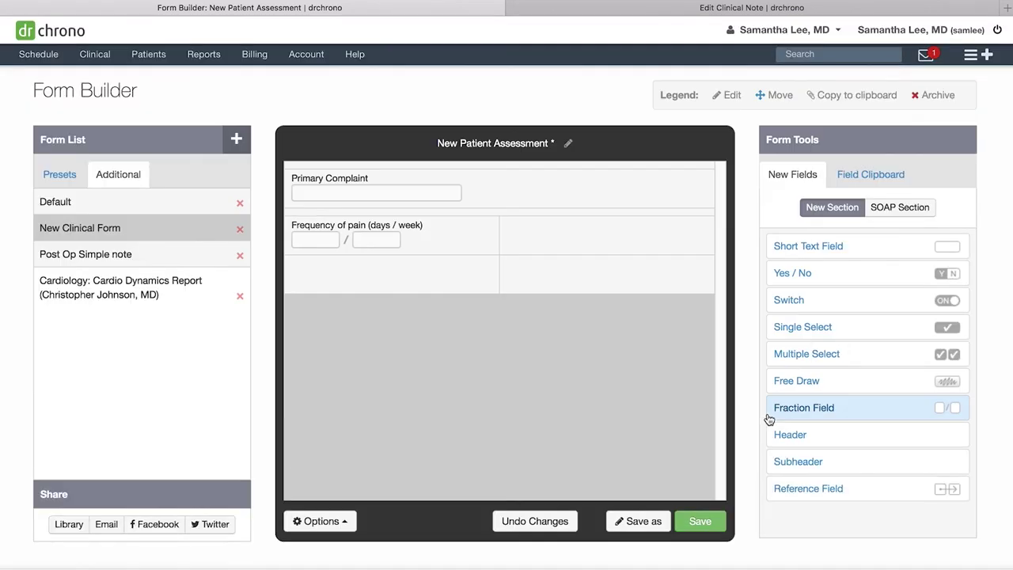
left_click(700, 521)
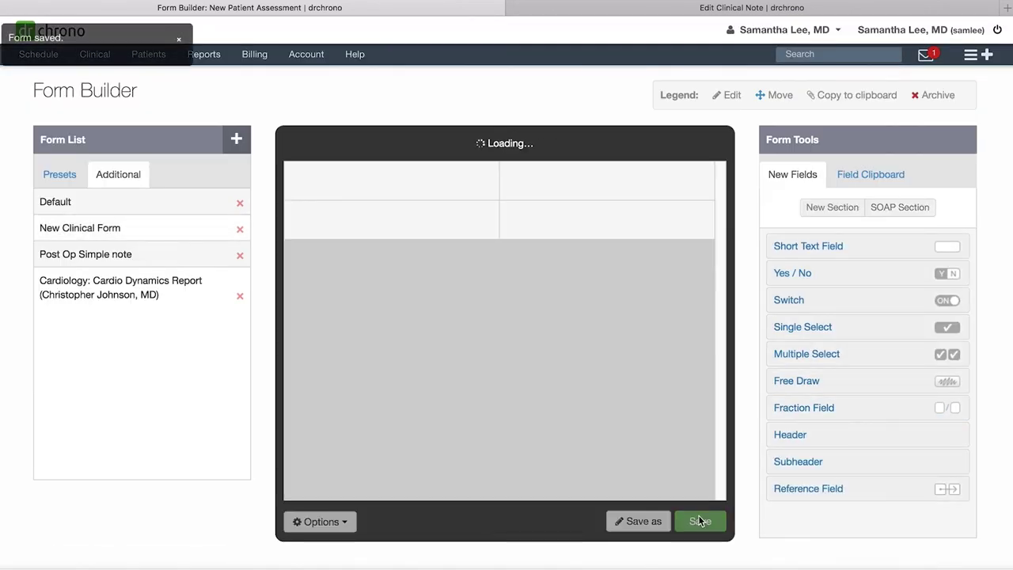
In the clinical note's New Patient Assessment form, enter "3 days" / "1 week" as the frequency of pain and view the complete note.
left_click(678, 8)
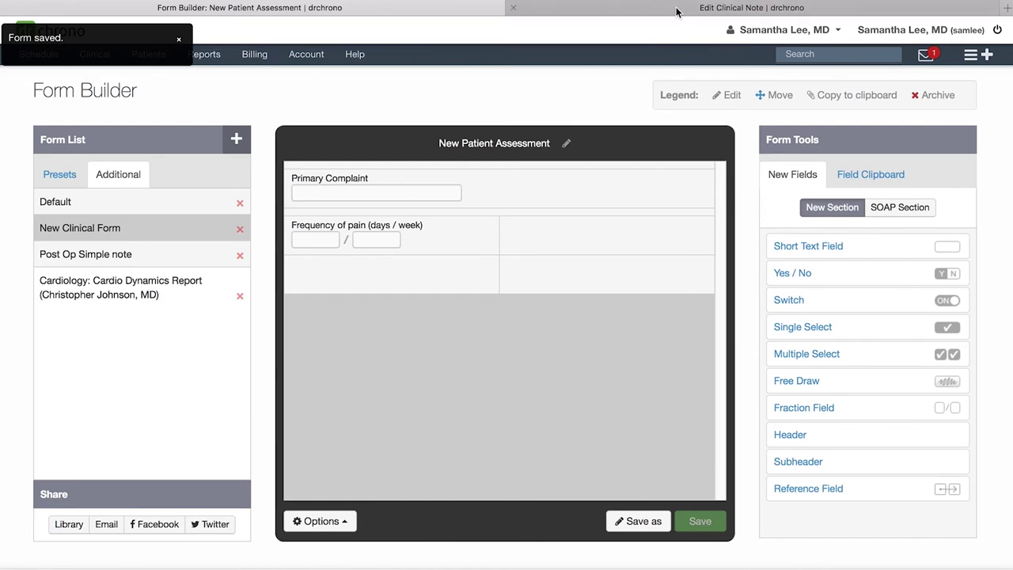
left_click(181, 242)
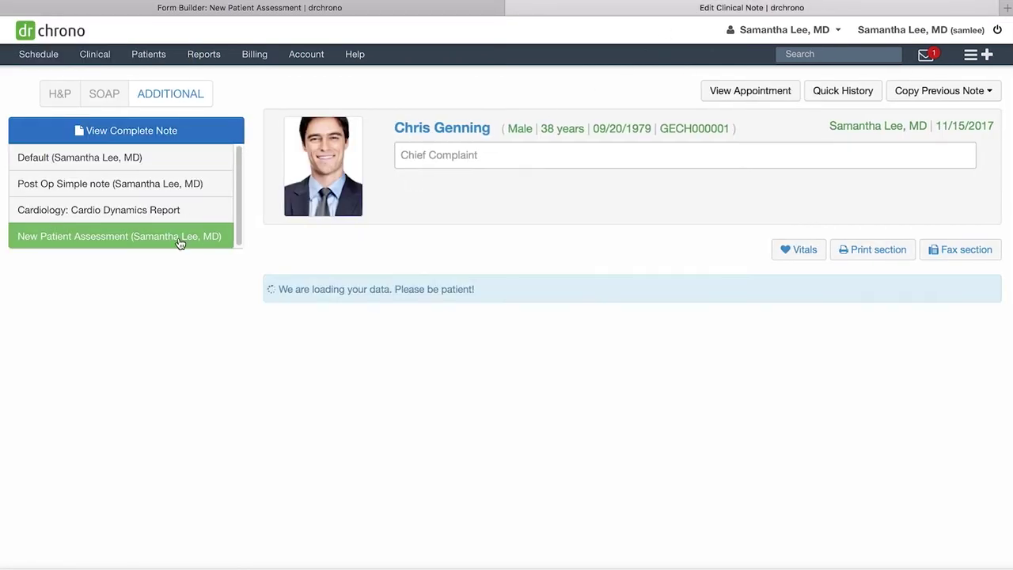
left_click(320, 370)
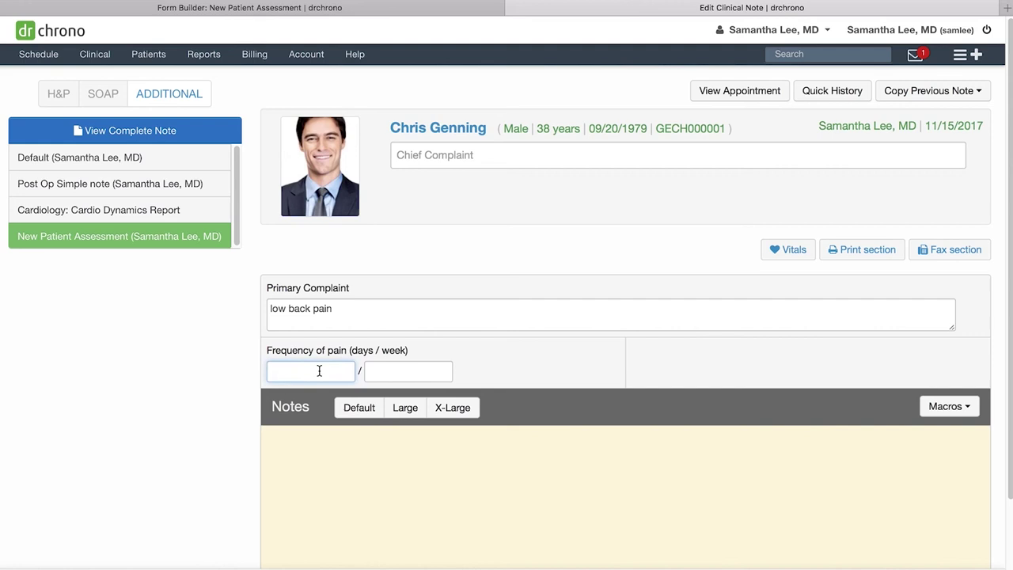
type("3 days")
left_click(380, 370)
type("1 week")
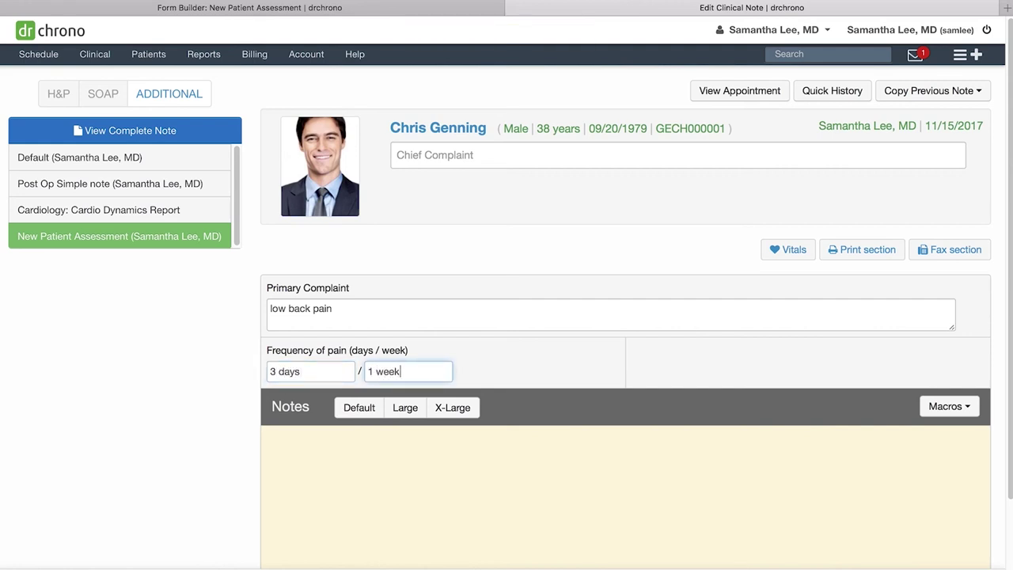
left_click(182, 135)
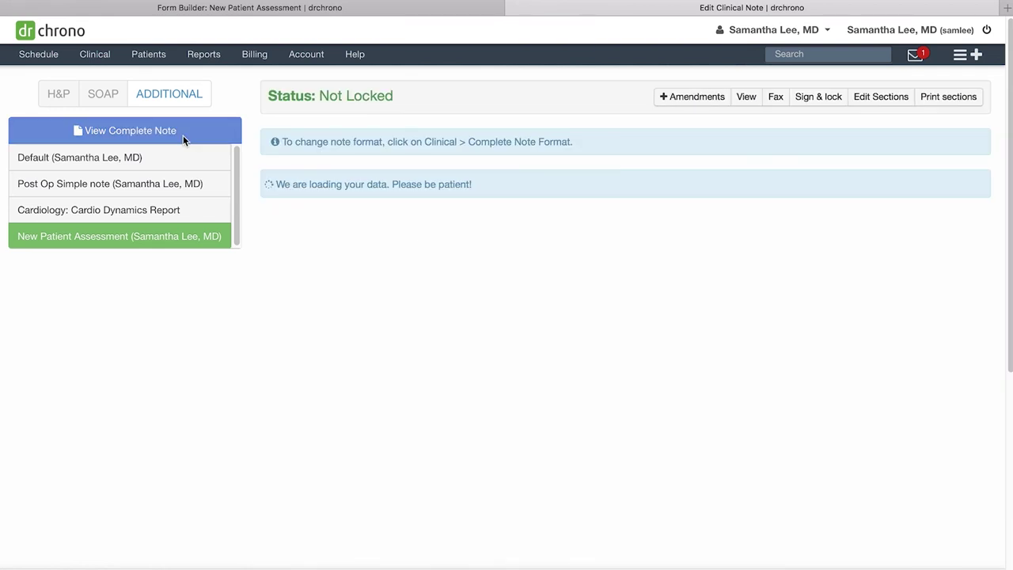